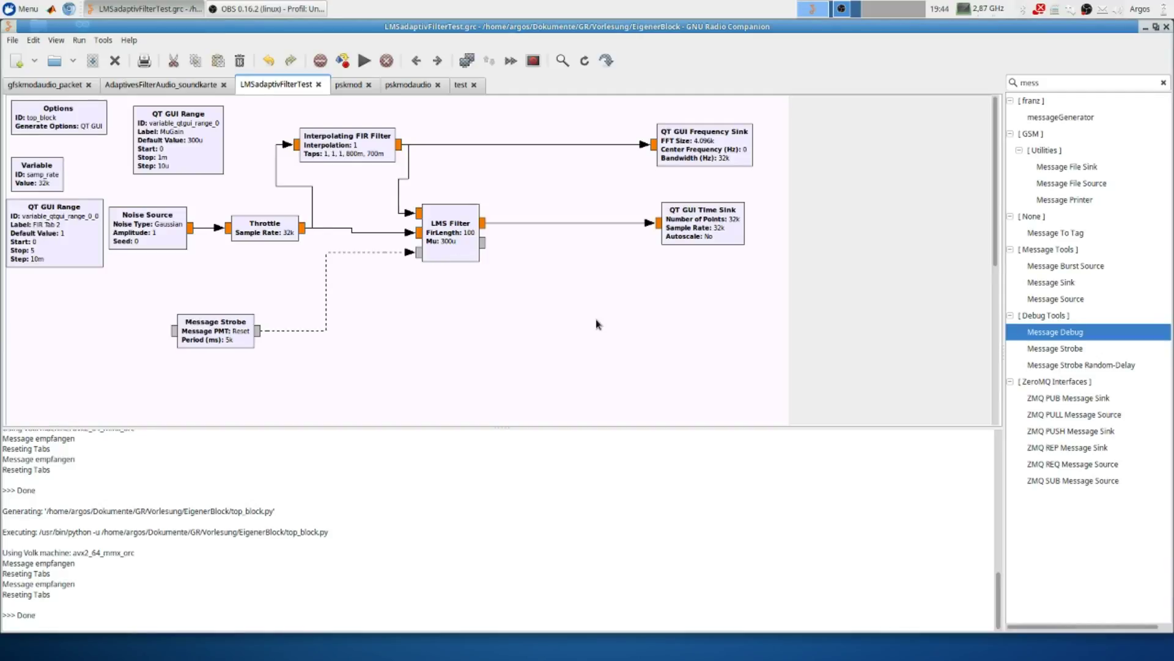
Slightly reposition the LMS Filter, Throttle, Interpolating FIR Filter, QT GUI Frequency Sink and QT GUI Time Sink blocks in the flowgraph.
left_click_drag(445, 231, 464, 237)
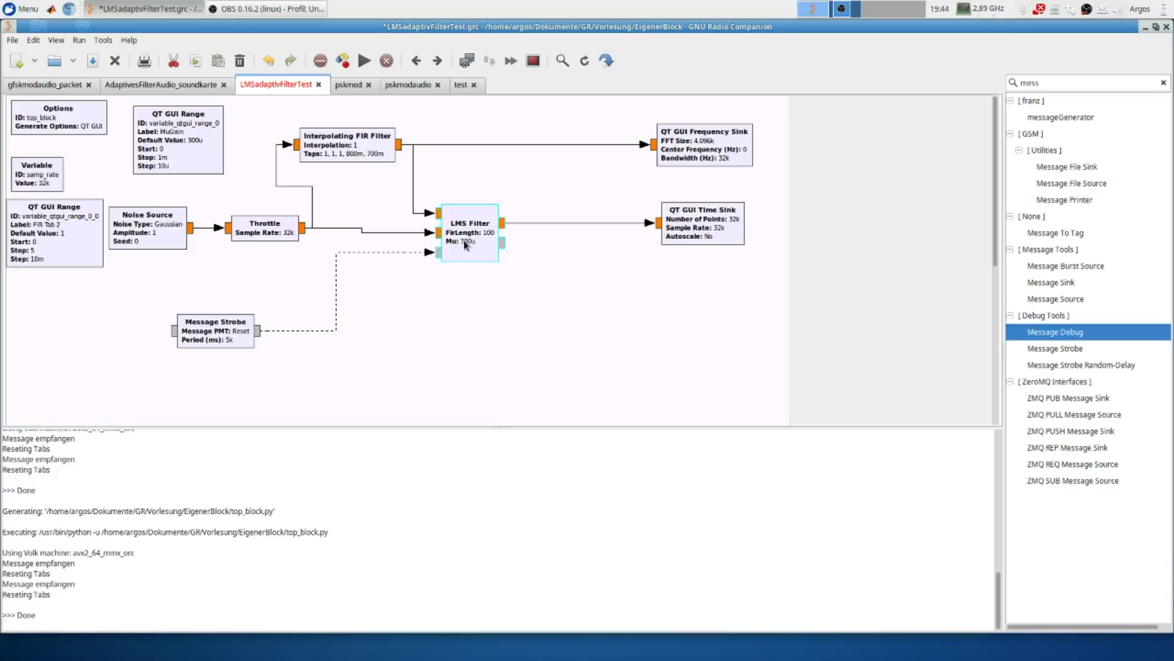
left_click(578, 256)
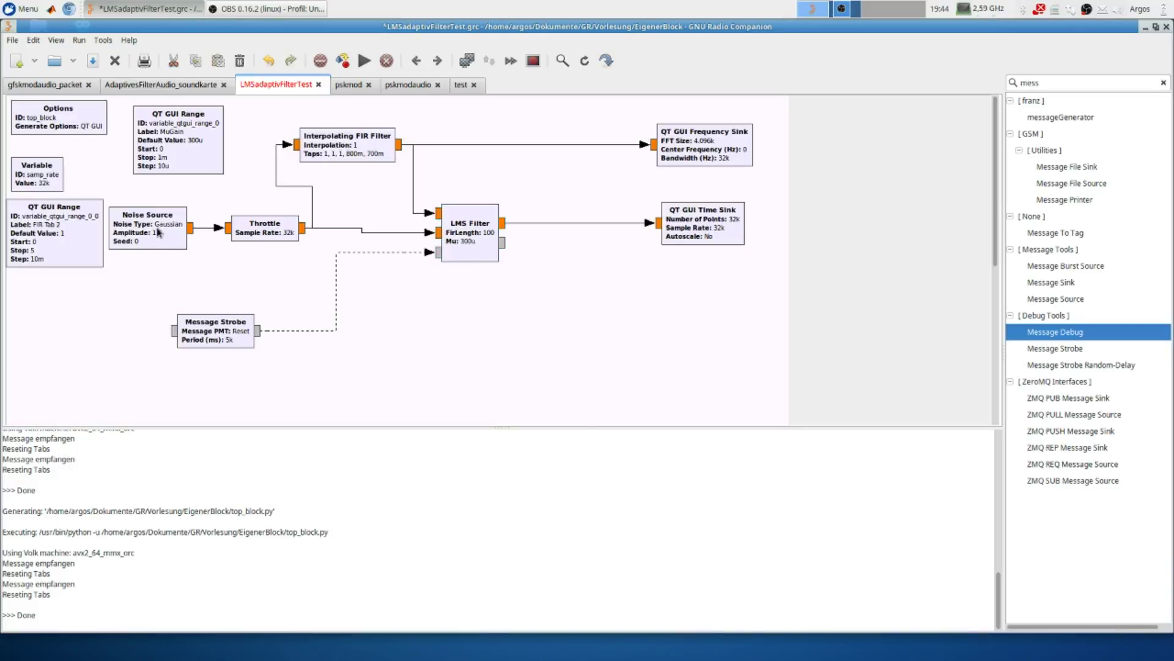
left_click_drag(286, 225, 272, 226)
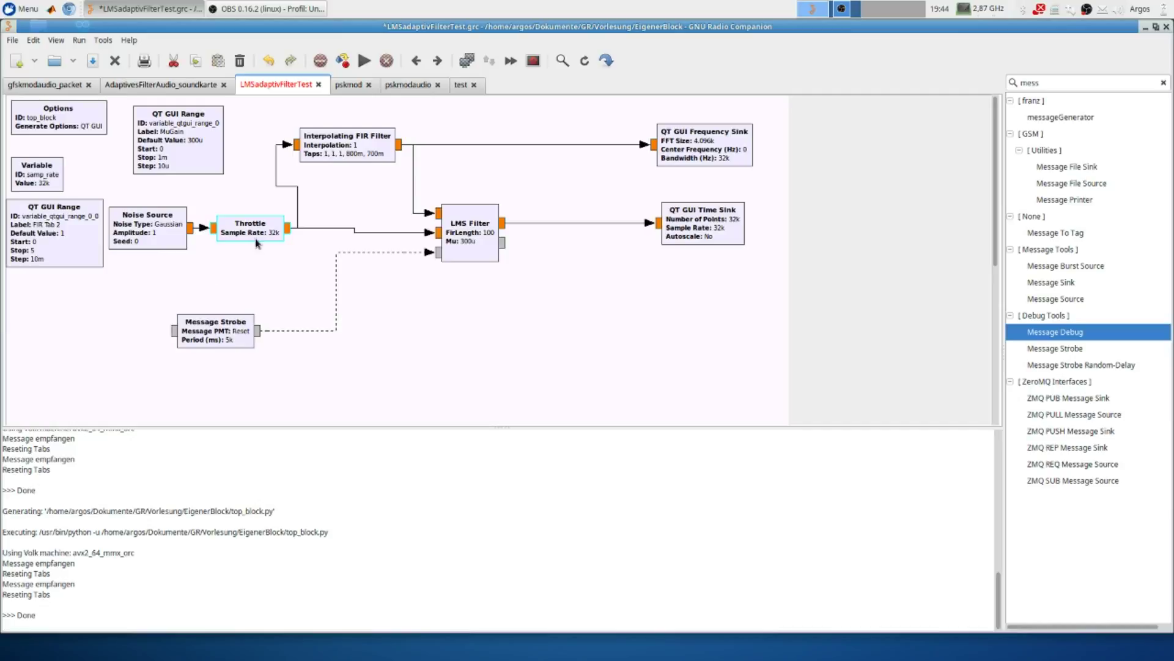
left_click_drag(333, 152, 348, 153)
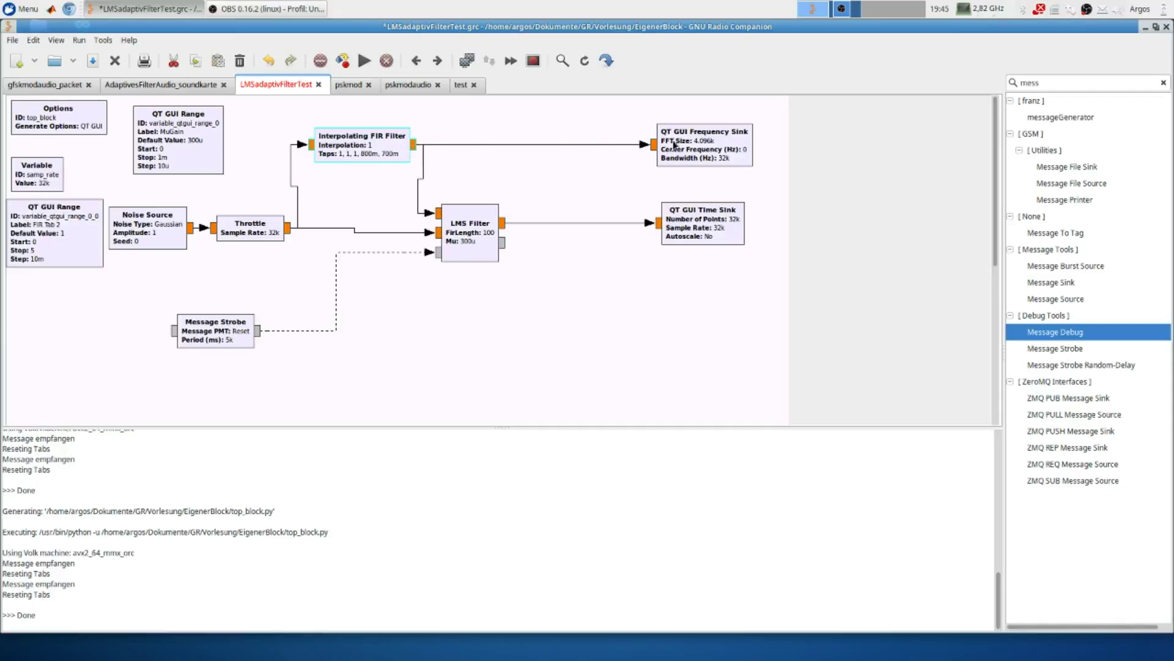
left_click_drag(697, 149, 702, 149)
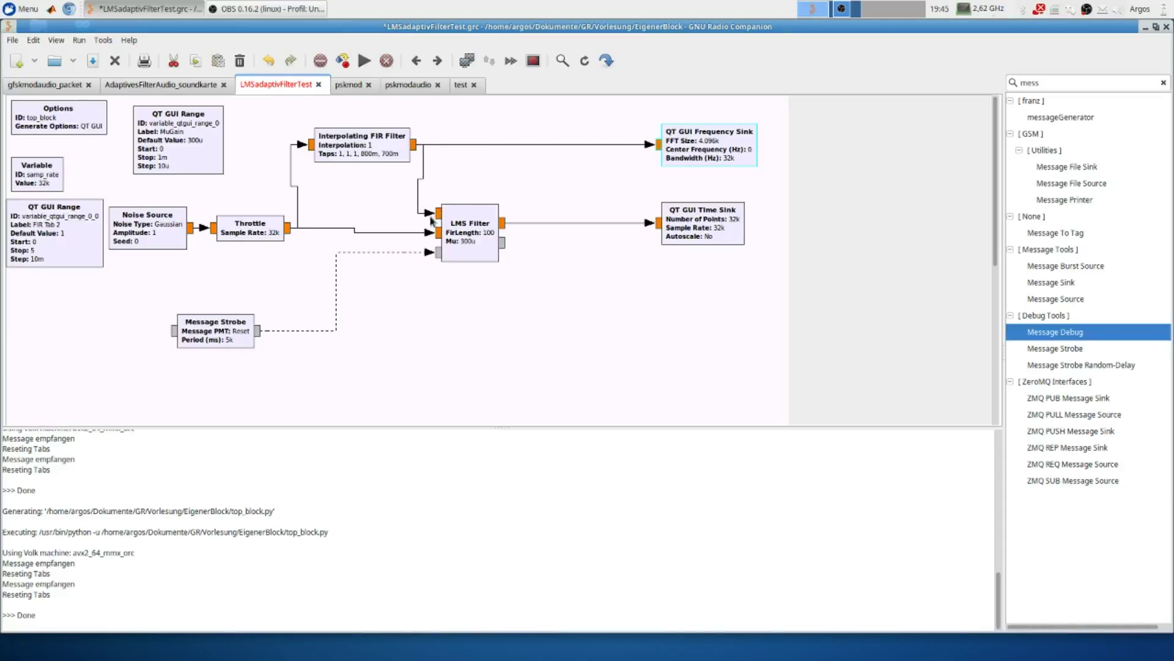
left_click_drag(464, 234, 478, 234)
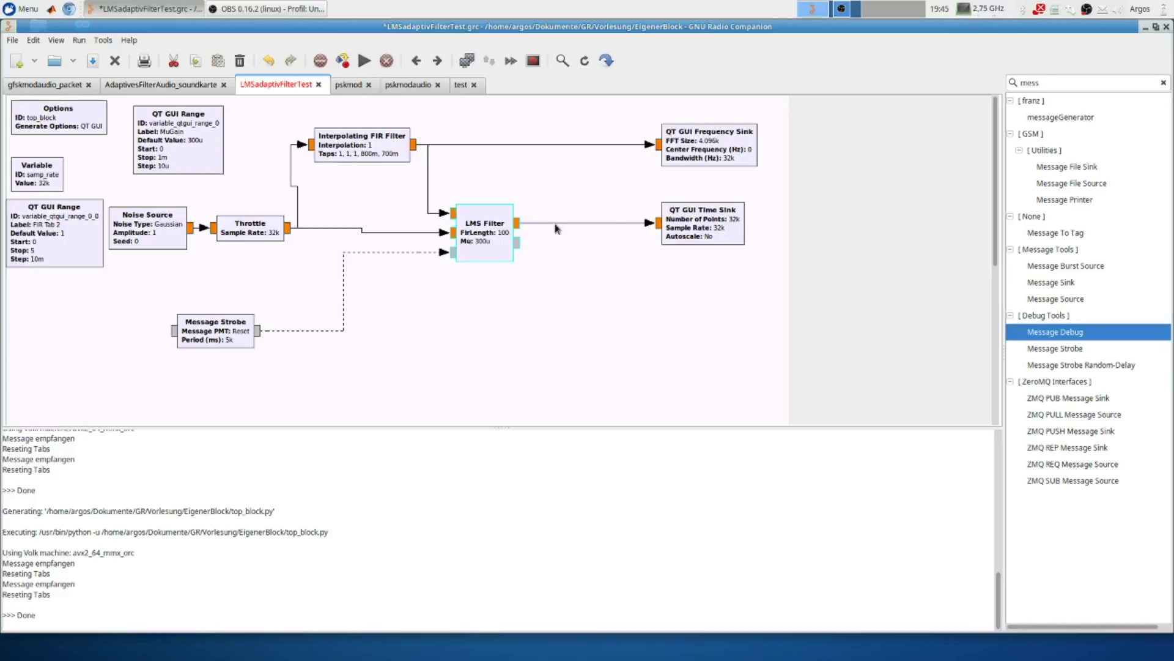
left_click_drag(701, 228, 707, 227)
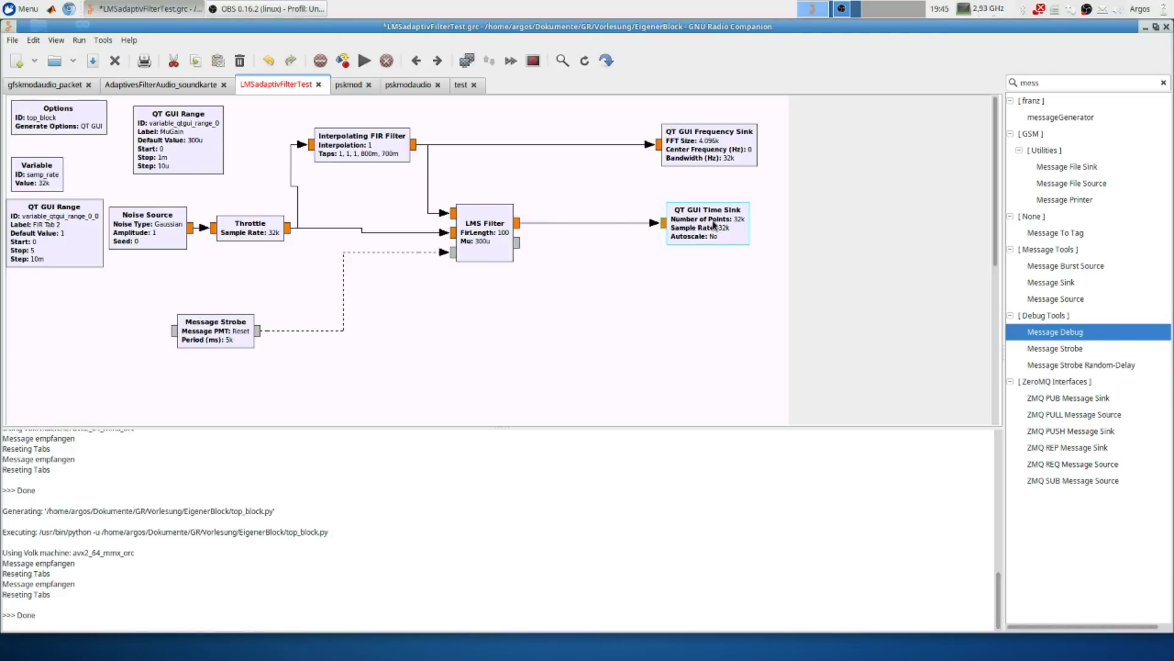
left_click(710, 251)
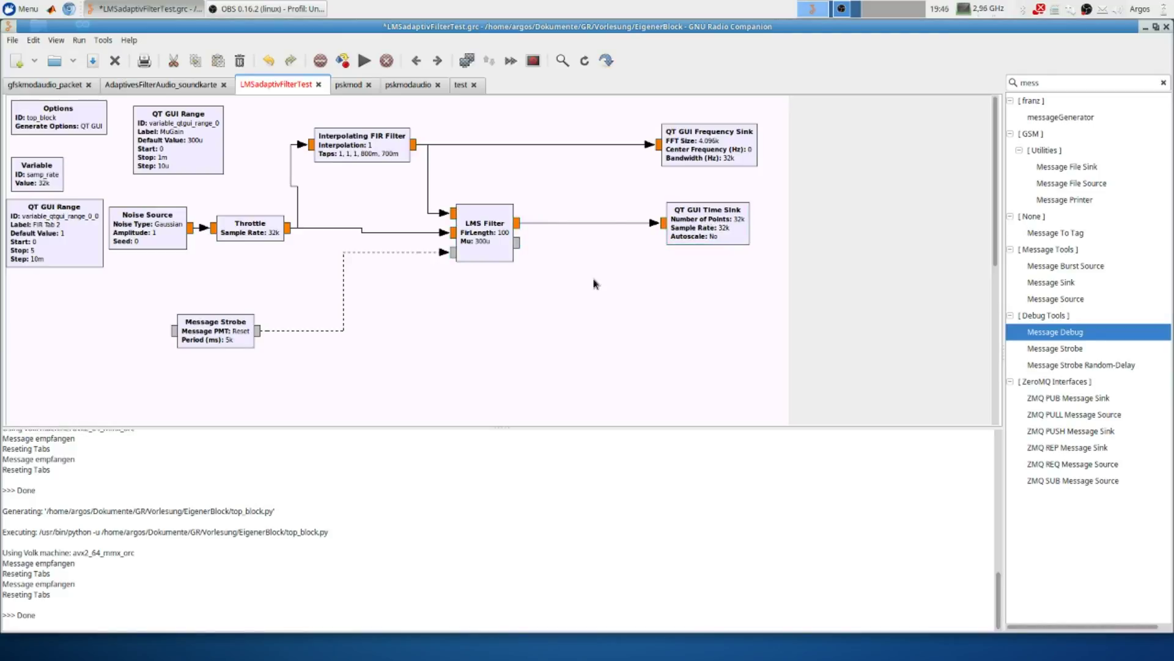
Examine the LMS Filter block's FirLength and Mu parameters, then close its properties.
double_click(492, 250)
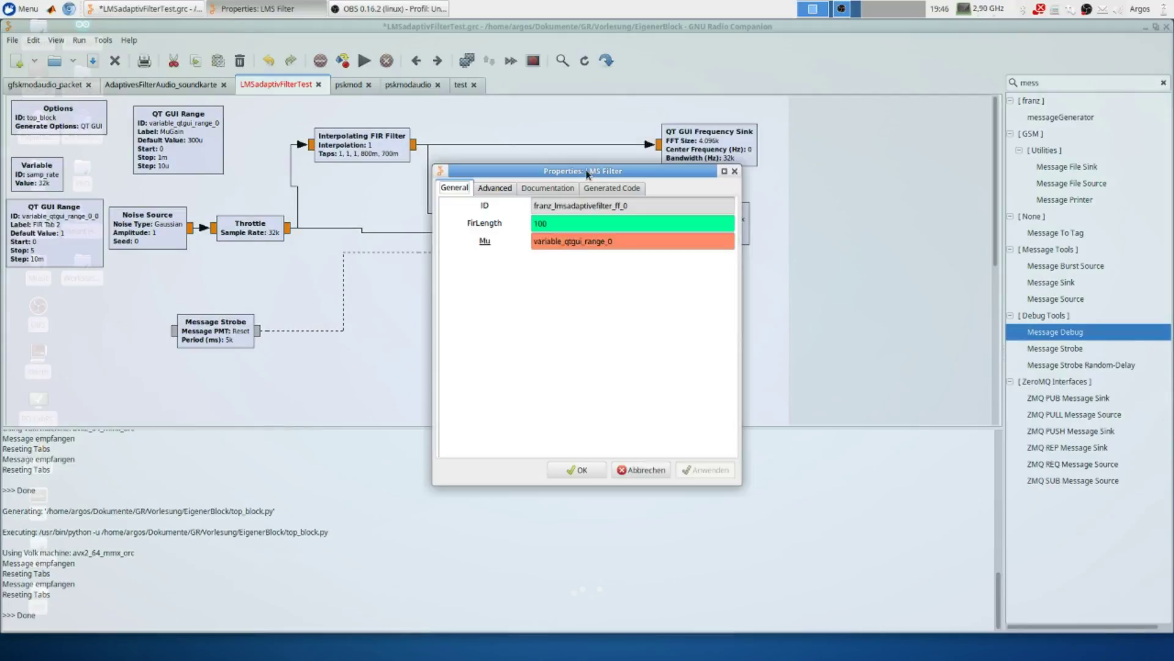
left_click_drag(586, 172, 639, 197)
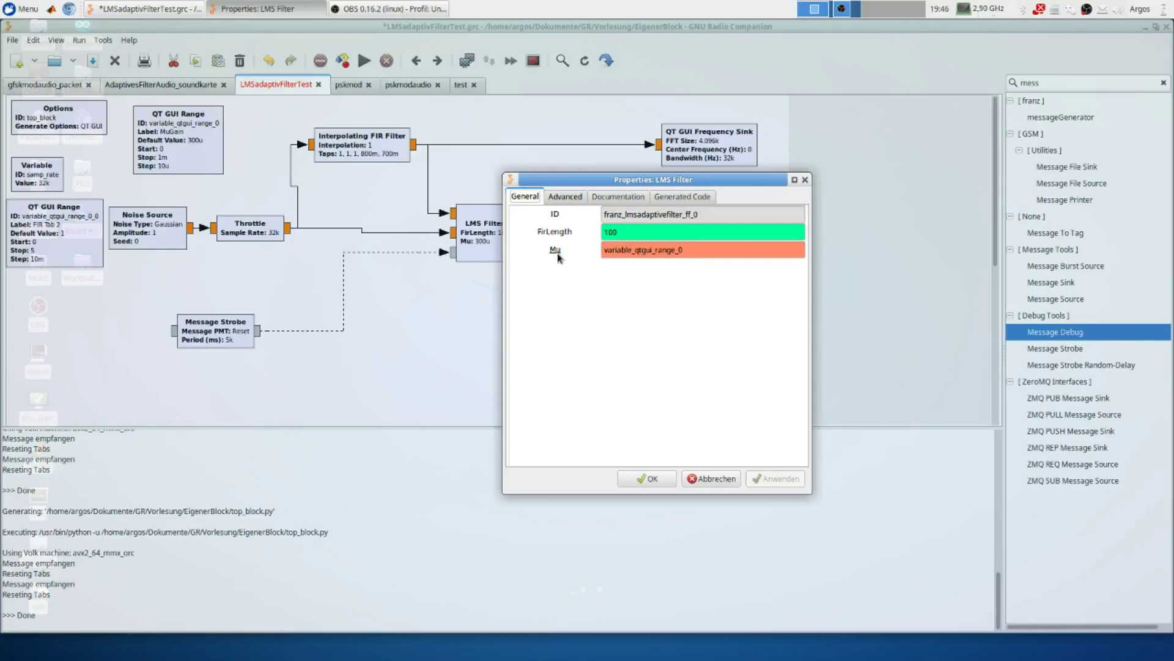
double_click(663, 253)
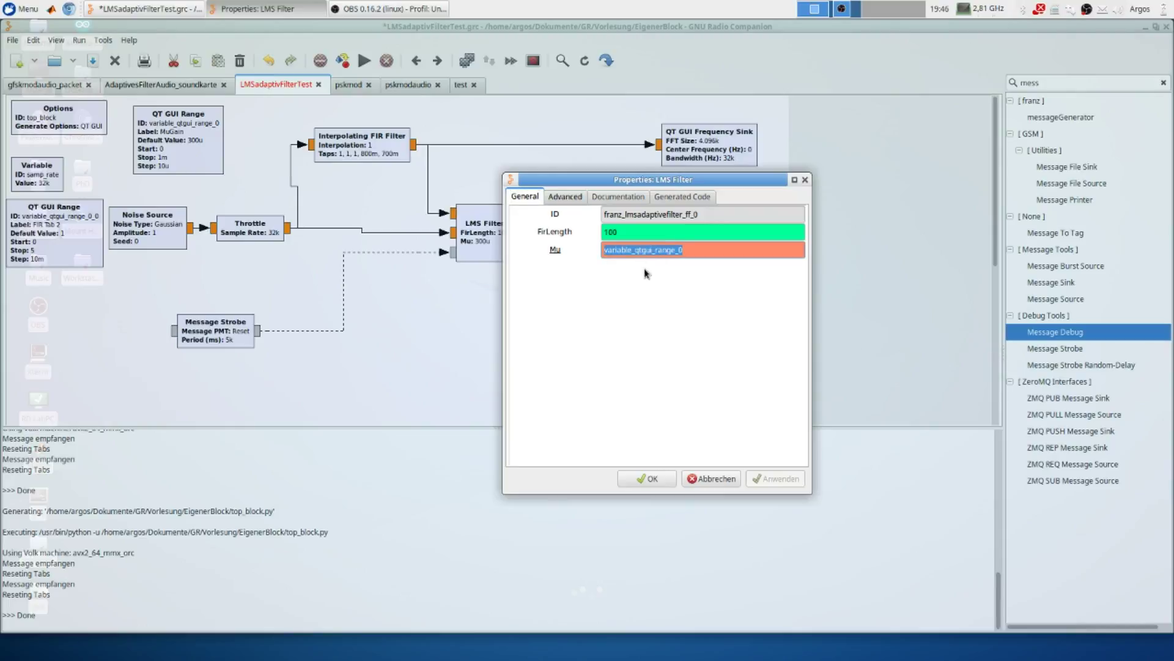
left_click(679, 250)
left_click(647, 478)
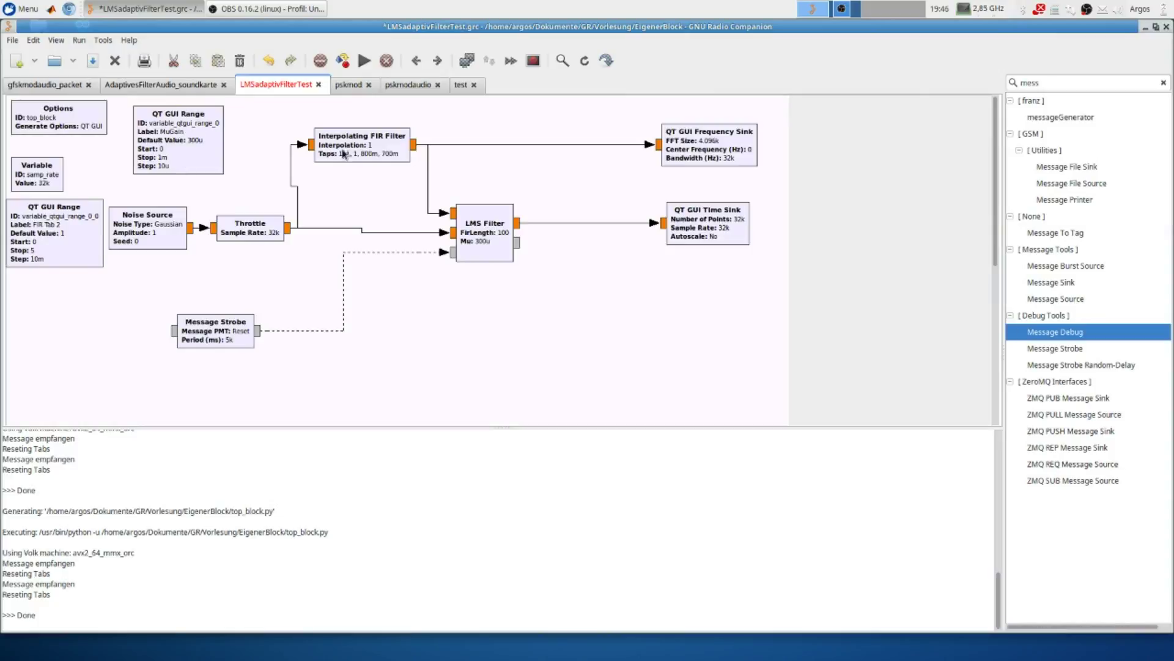
Inspect the range variable used in the Interpolating FIR Filter's Taps parameter and close the properties.
double_click(363, 153)
double_click(594, 257)
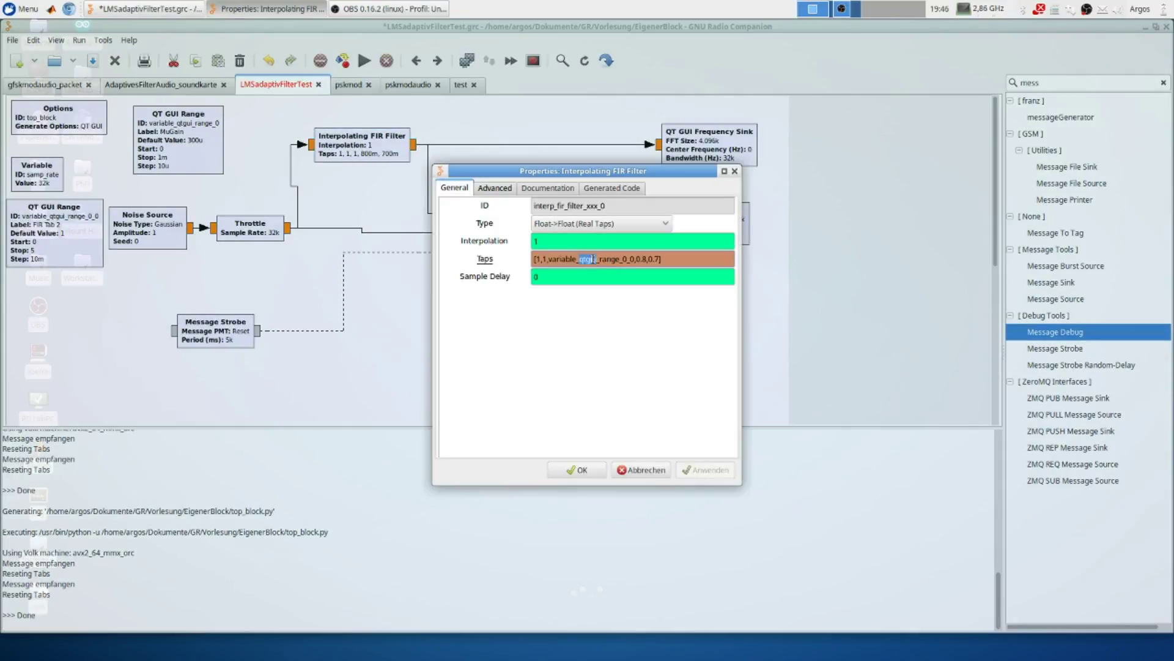
left_click(615, 260)
left_click(554, 470)
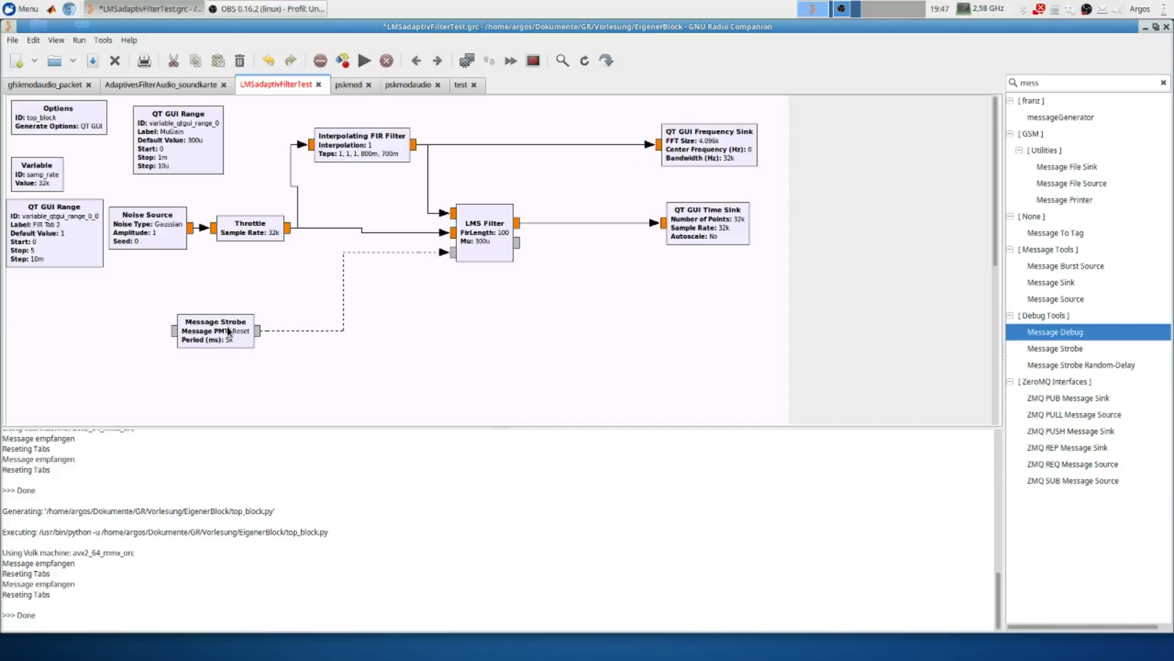
Shift the Message Strobe block slightly away from the LMS Filter and review its Message PMT and Period properties.
left_click_drag(220, 330, 205, 336)
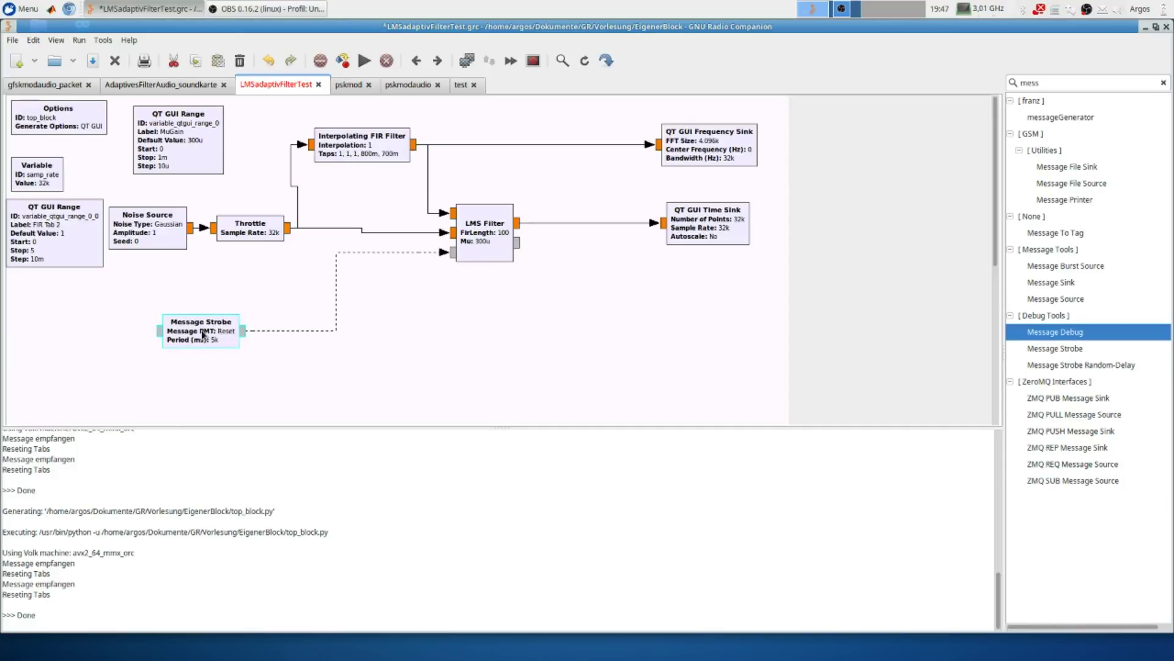
double_click(211, 343)
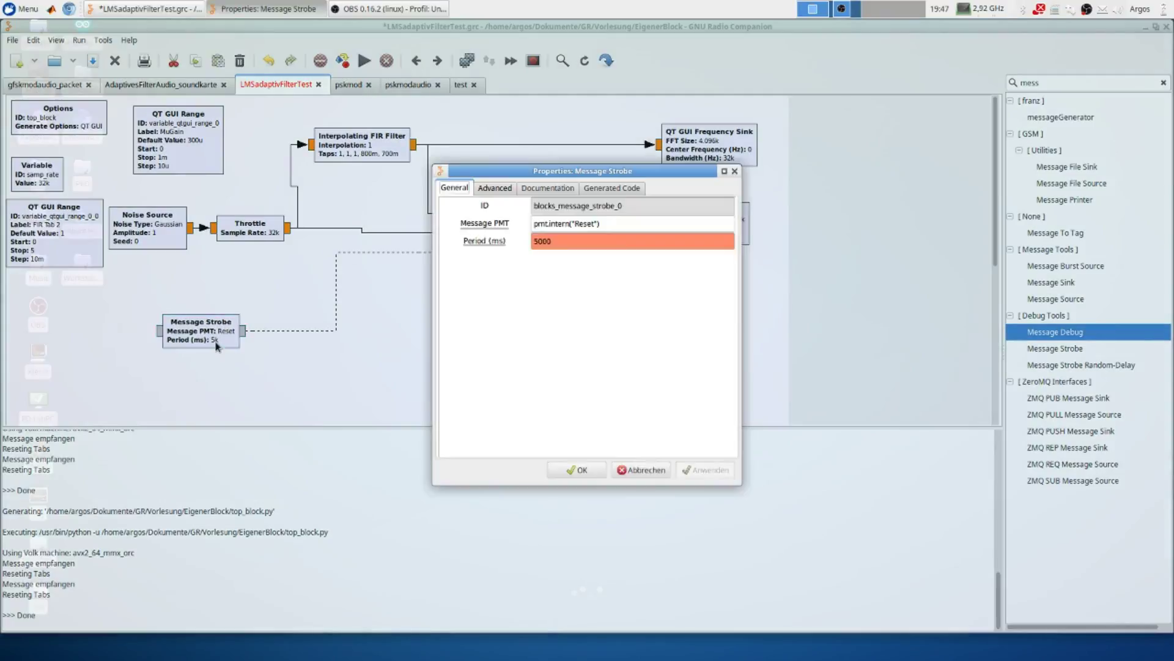
left_click(627, 470)
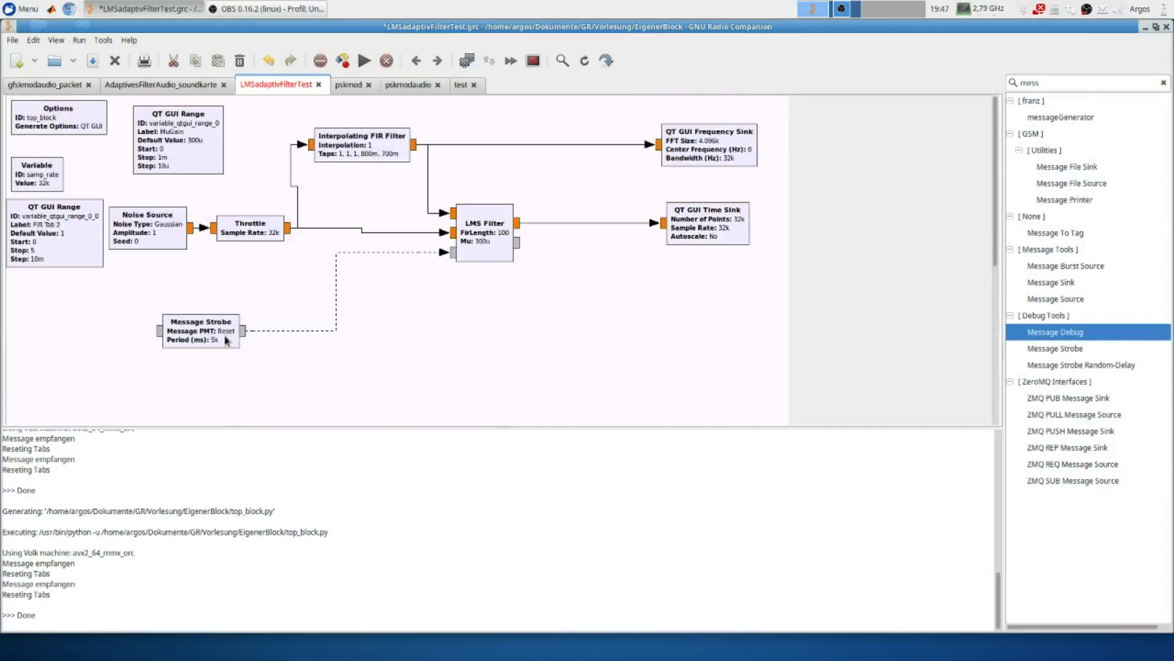
double_click(189, 340)
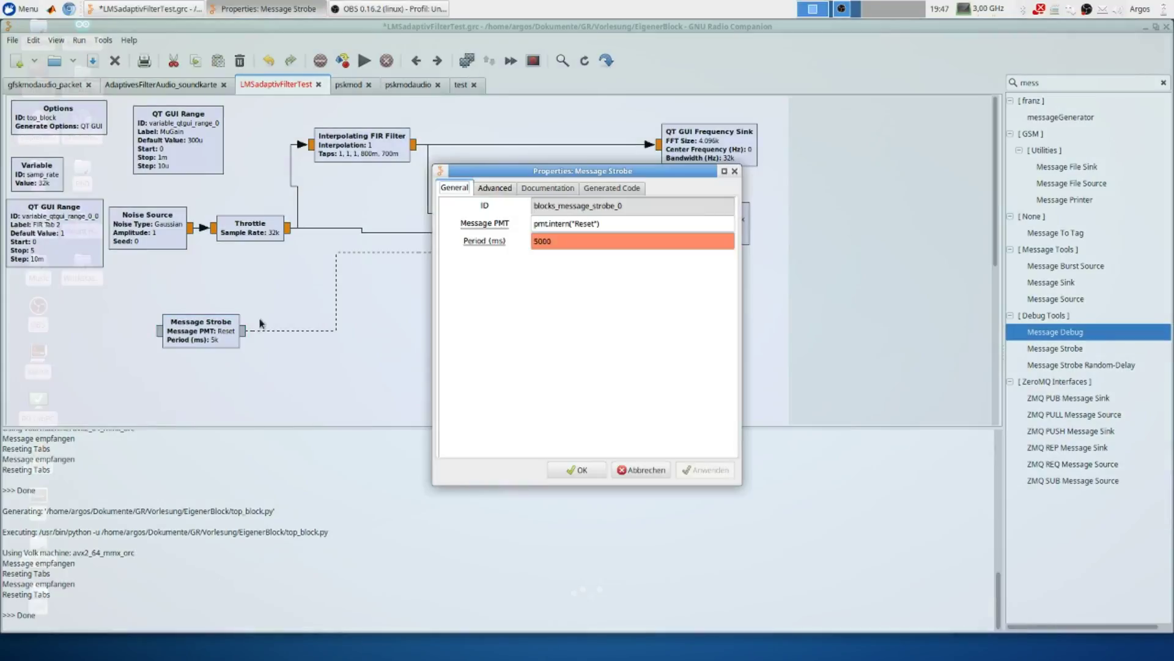
left_click(637, 470)
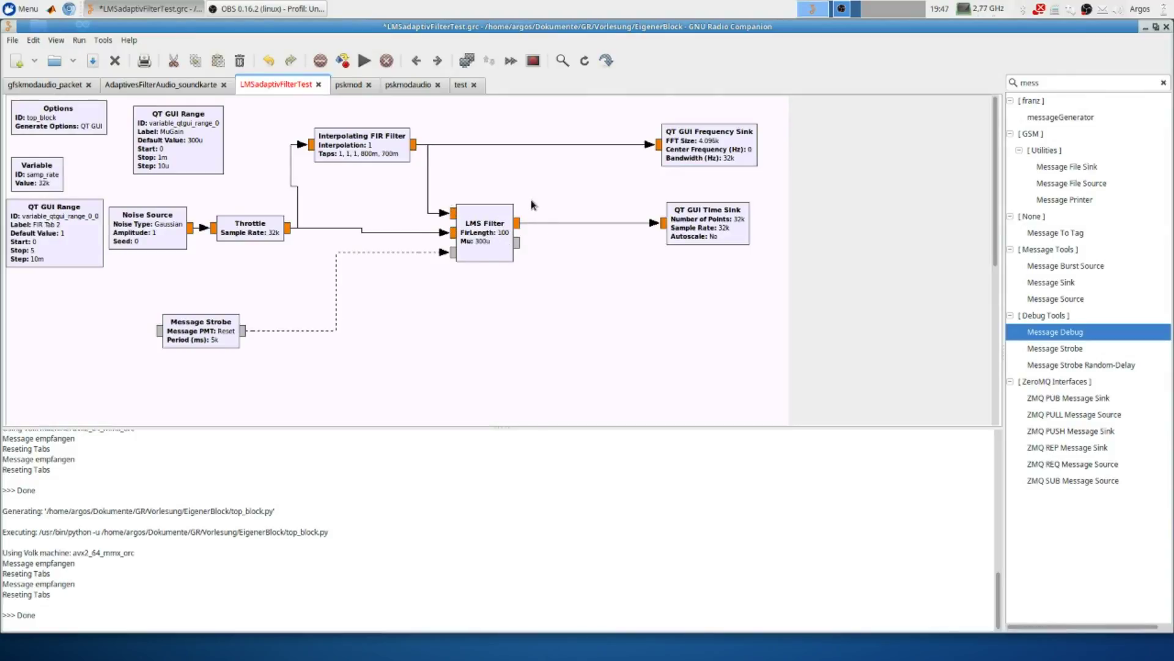
Run the flowgraph and vary FIR Tab 2 between high and low values such as 4.67 and 0.24, ending at 1.78.
key("F6")
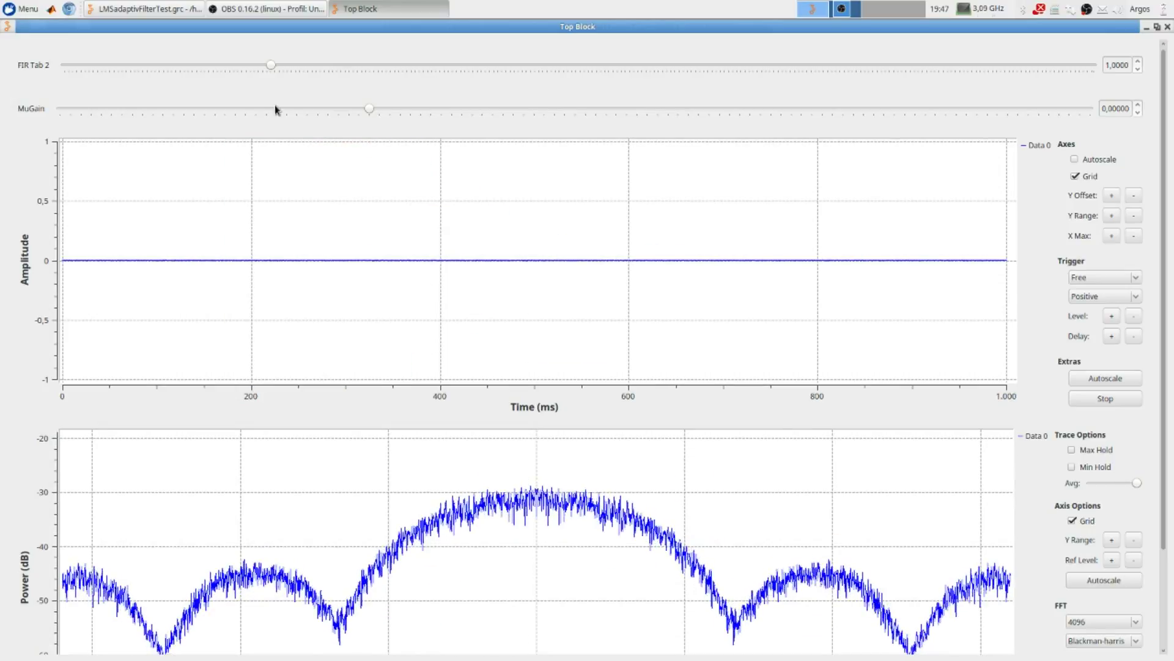
left_click_drag(272, 66, 1033, 72)
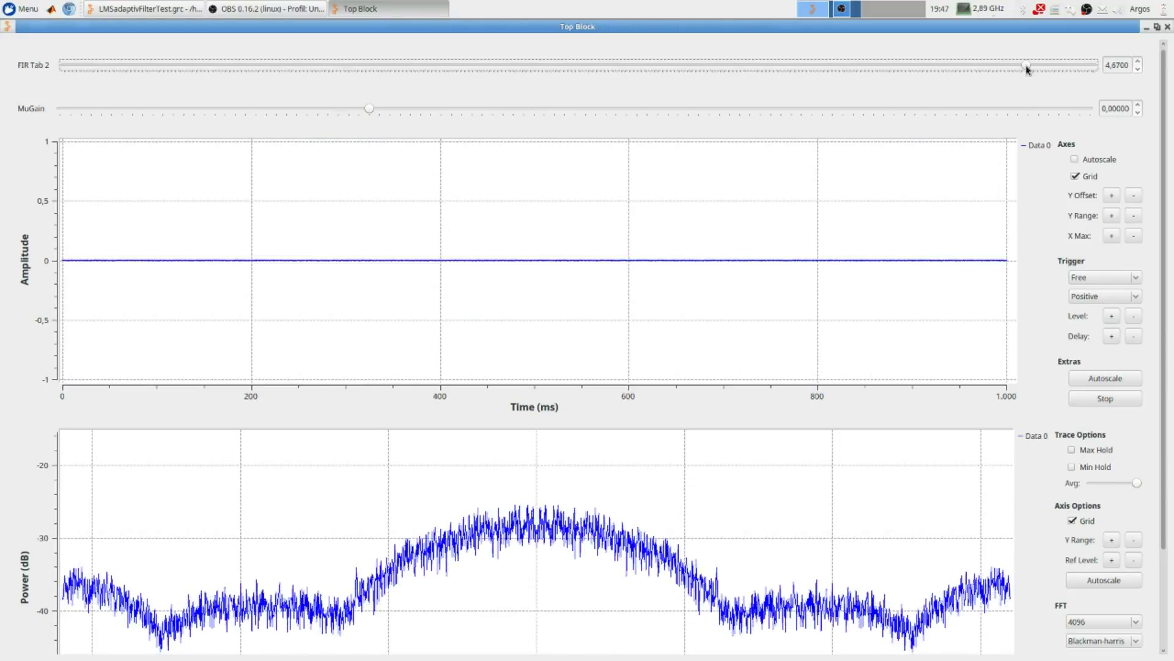
left_click(152, 71)
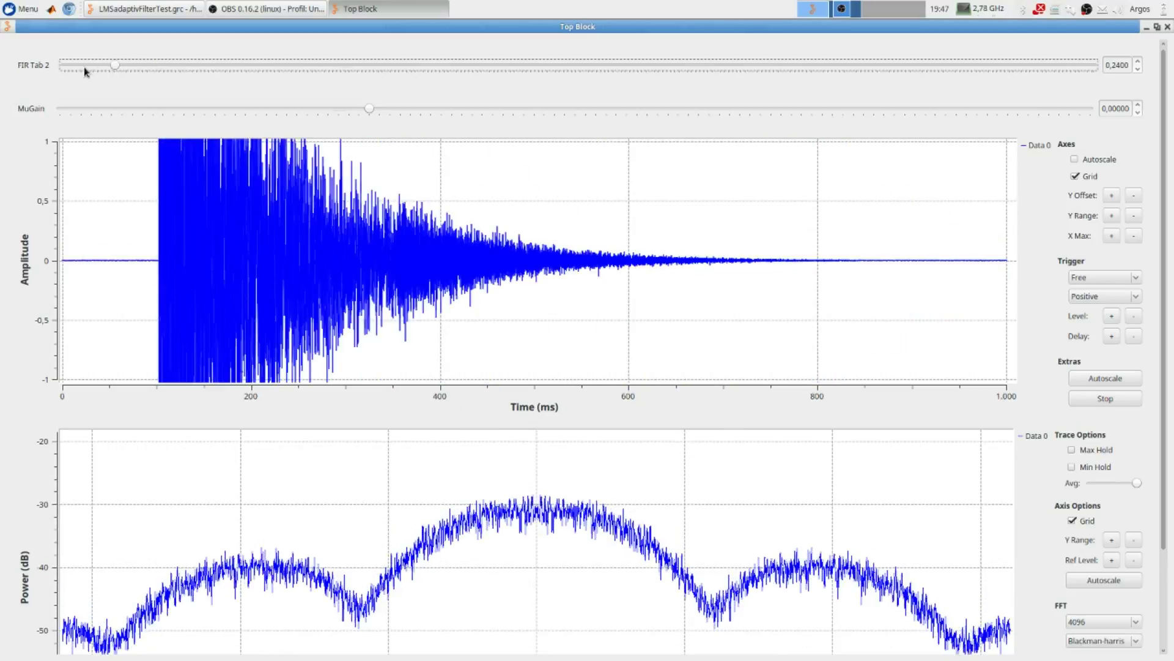
left_click(544, 69)
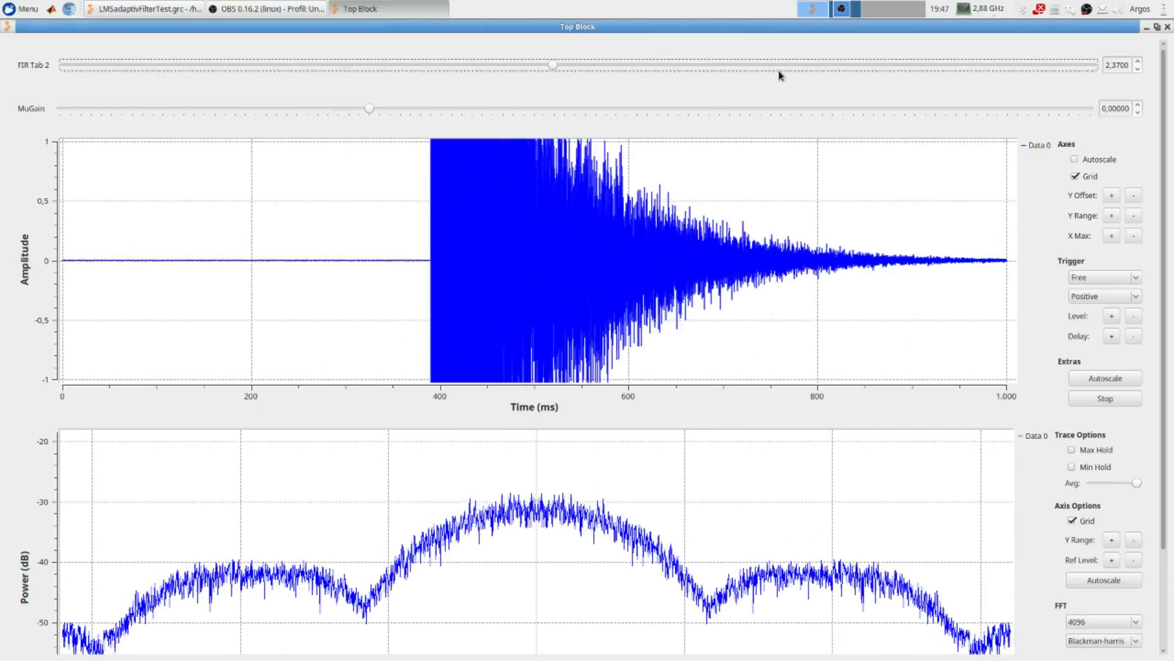
left_click(775, 72)
left_click(794, 68)
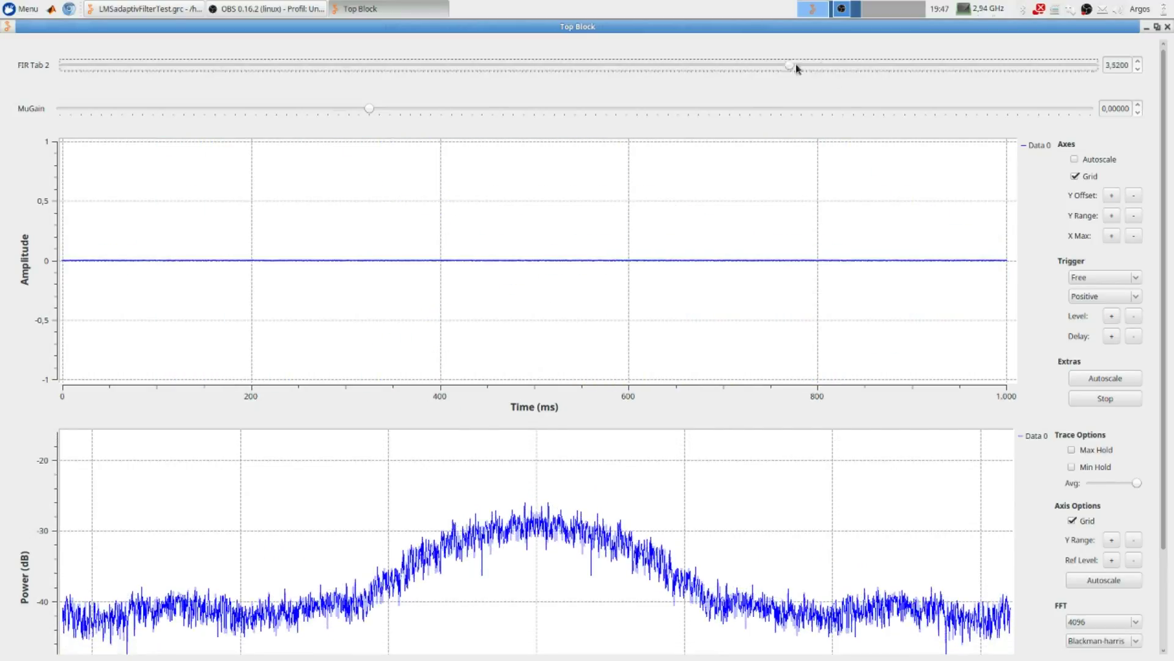
left_click(951, 65)
left_click(489, 66)
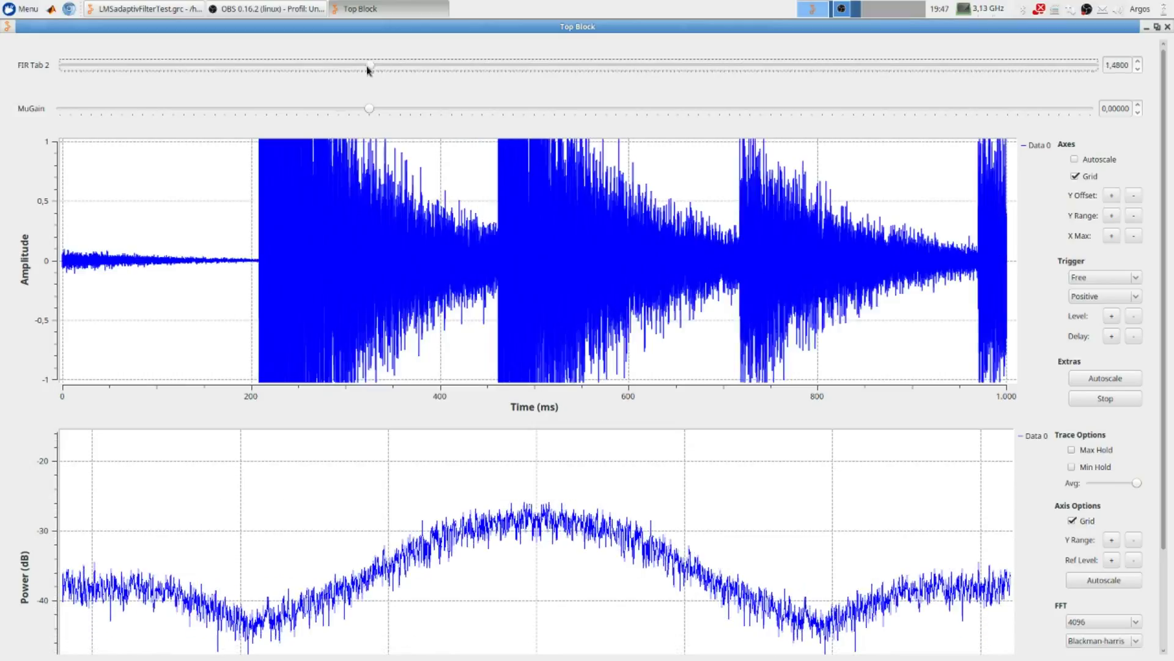
left_click_drag(515, 74, 431, 80)
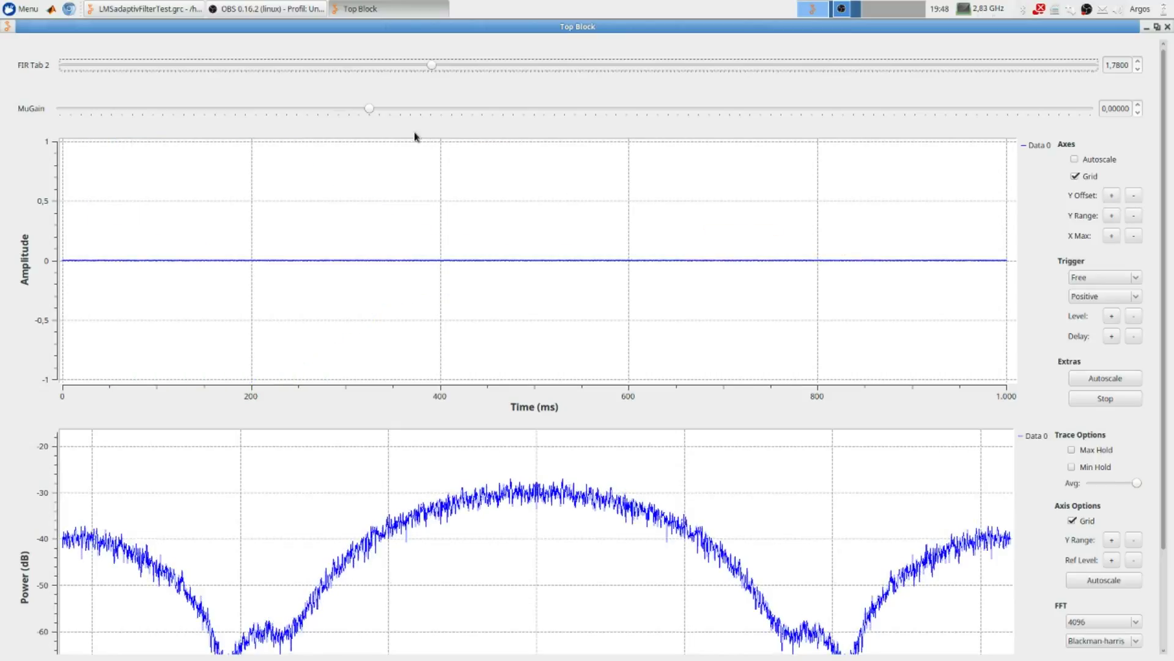
Sweep FIR Tab 2 repeatedly up and down to disturb the adaptive filter, finishing at 3.47.
left_click_drag(428, 65, 795, 66)
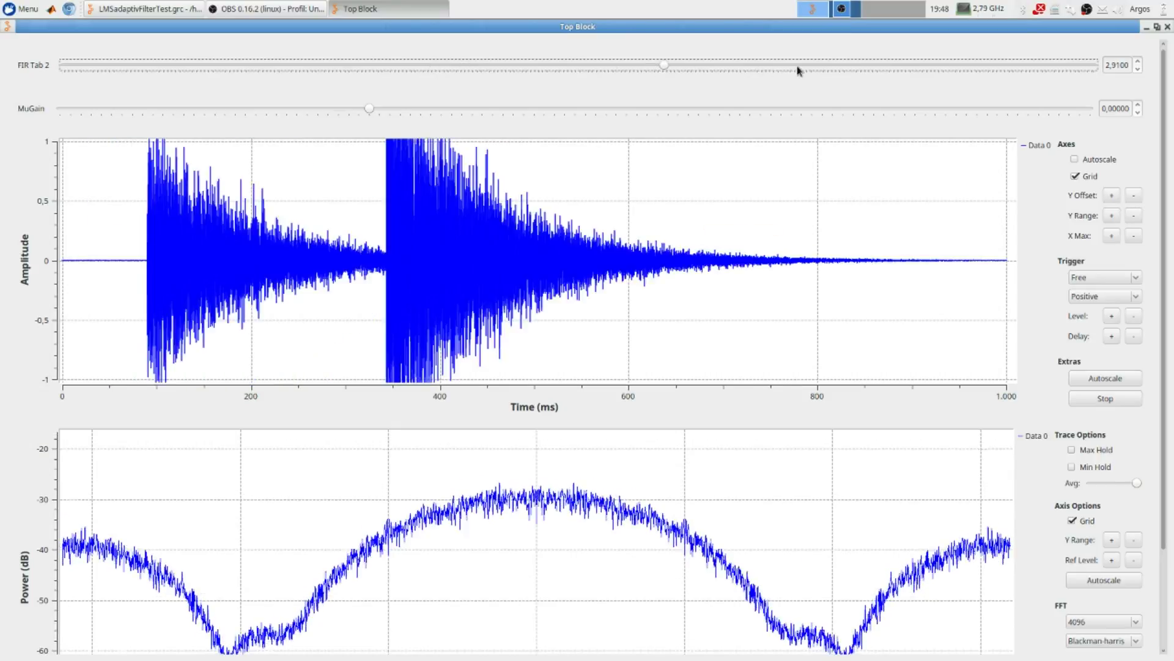
left_click_drag(375, 74, 228, 71)
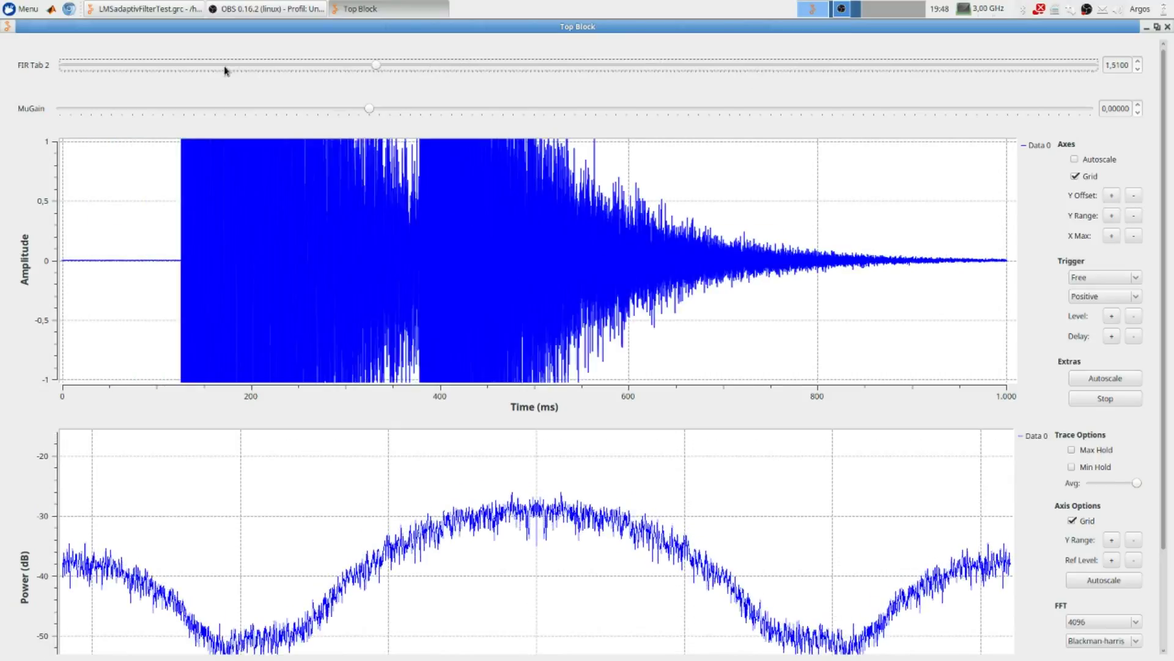
left_click_drag(697, 67, 869, 67)
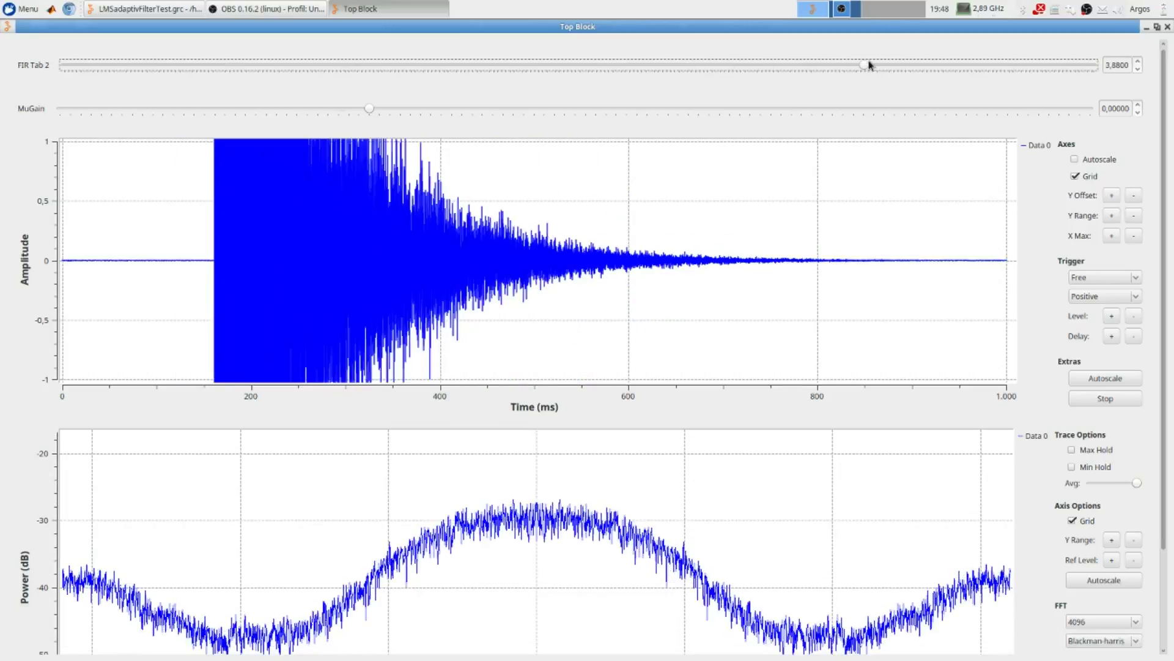
left_click_drag(395, 77, 361, 77)
left_click_drag(265, 68, 656, 66)
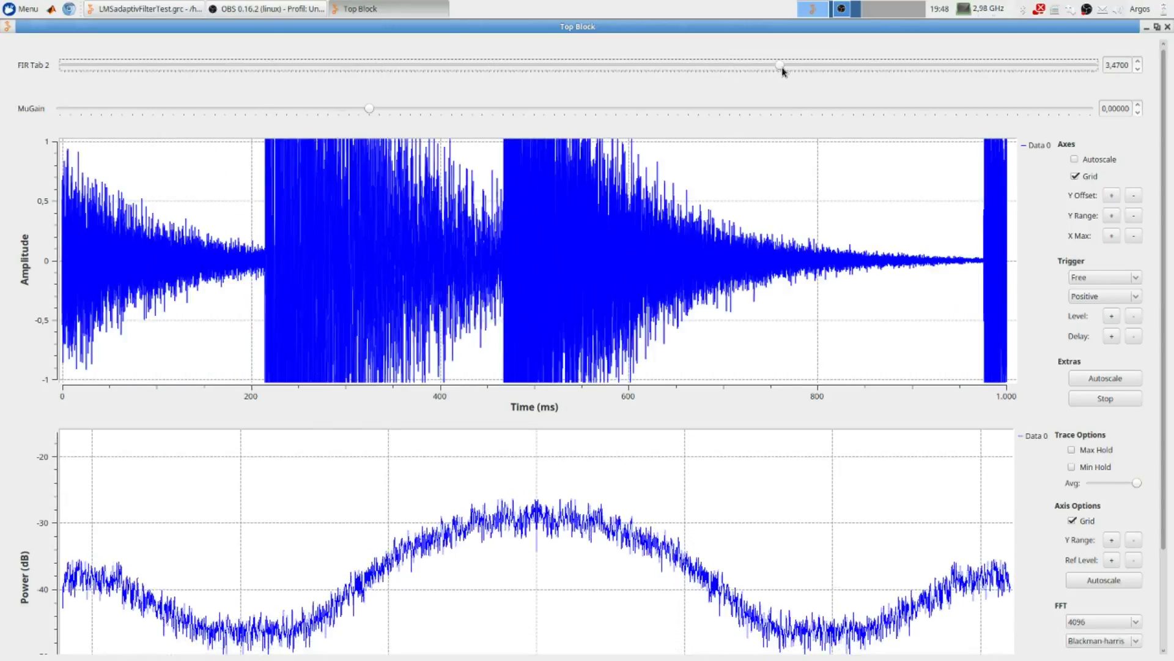
Lower MuGain to 0.00008 and set FIR Tab 2 to 2.47 to test slow adaptation.
left_click_drag(367, 110, 139, 114)
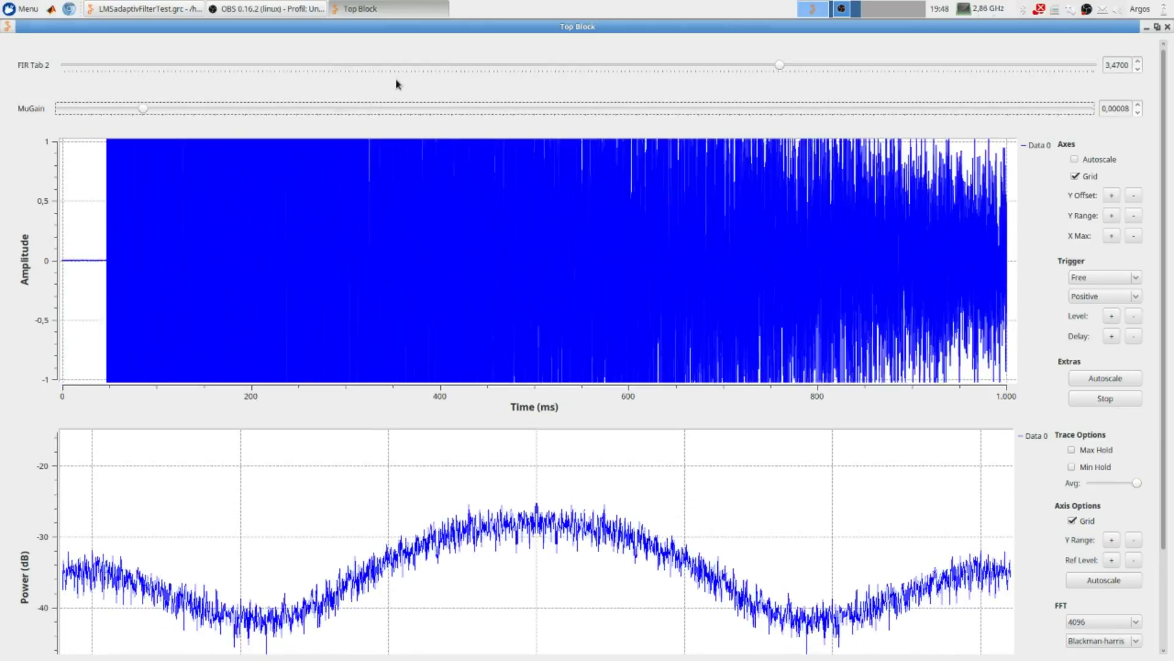
left_click(575, 66)
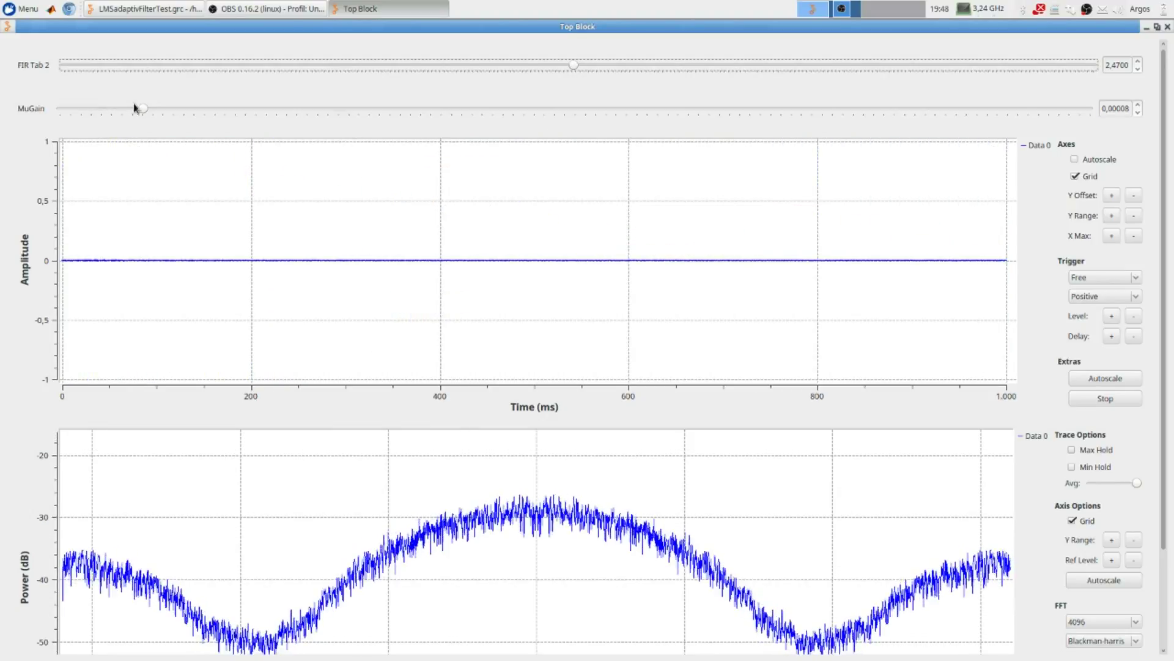
Raise MuGain to 0.00059 and vary FIR Tab 2 again to test faster adaptation.
left_click_drag(141, 108, 672, 111)
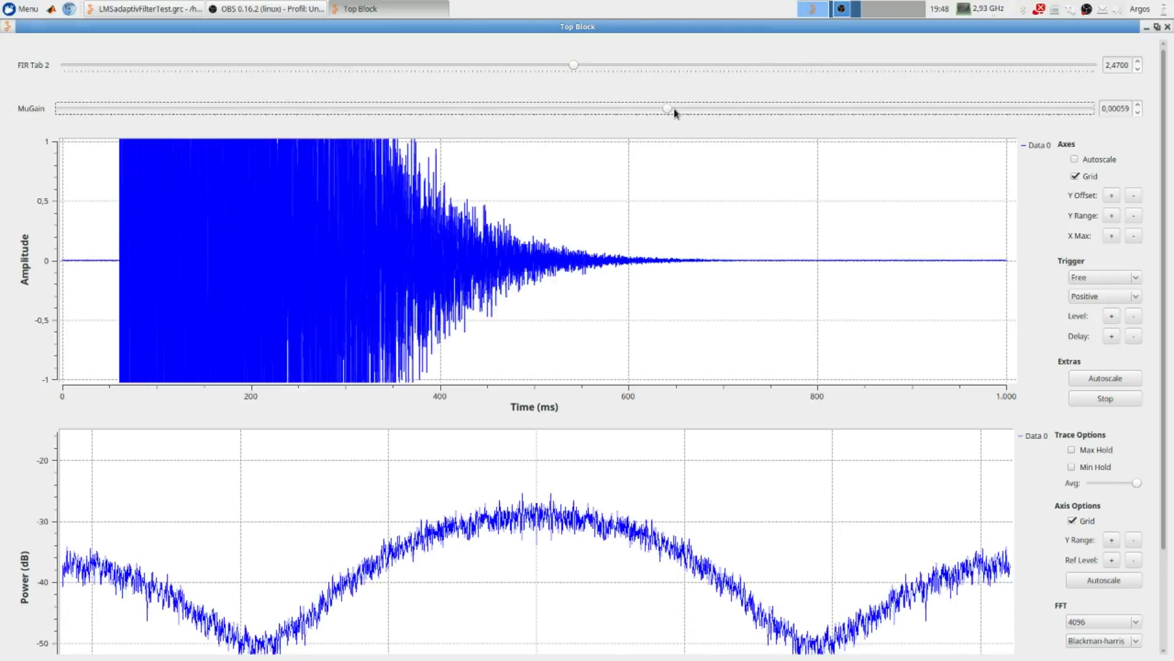
left_click_drag(573, 65, 783, 70)
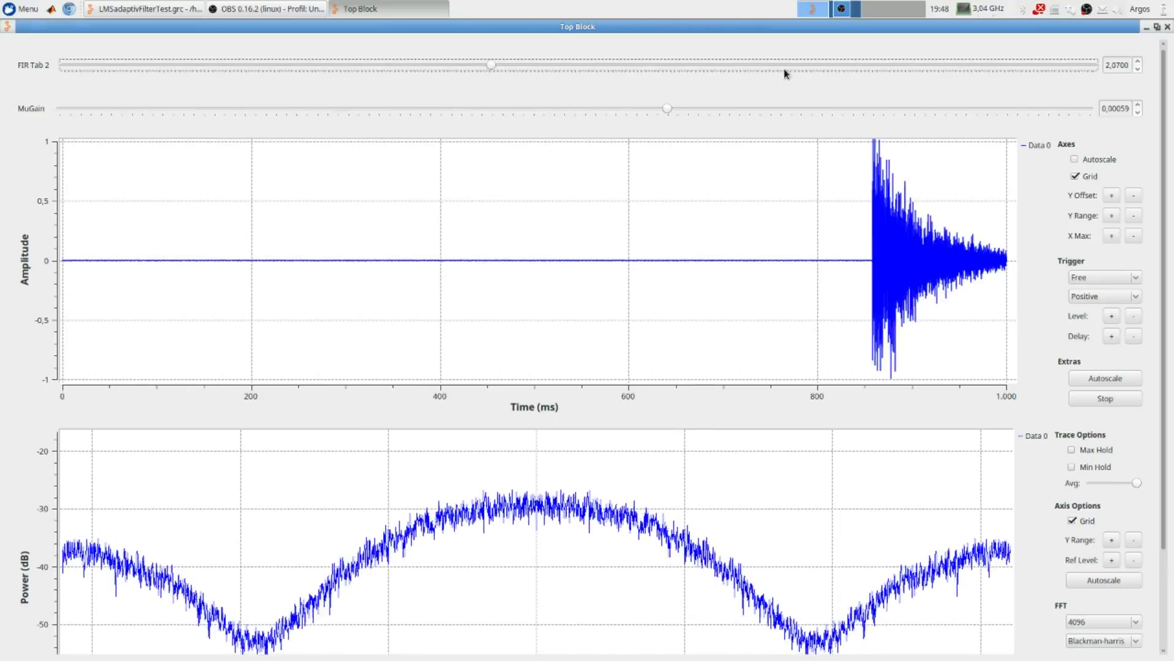
left_click(894, 68)
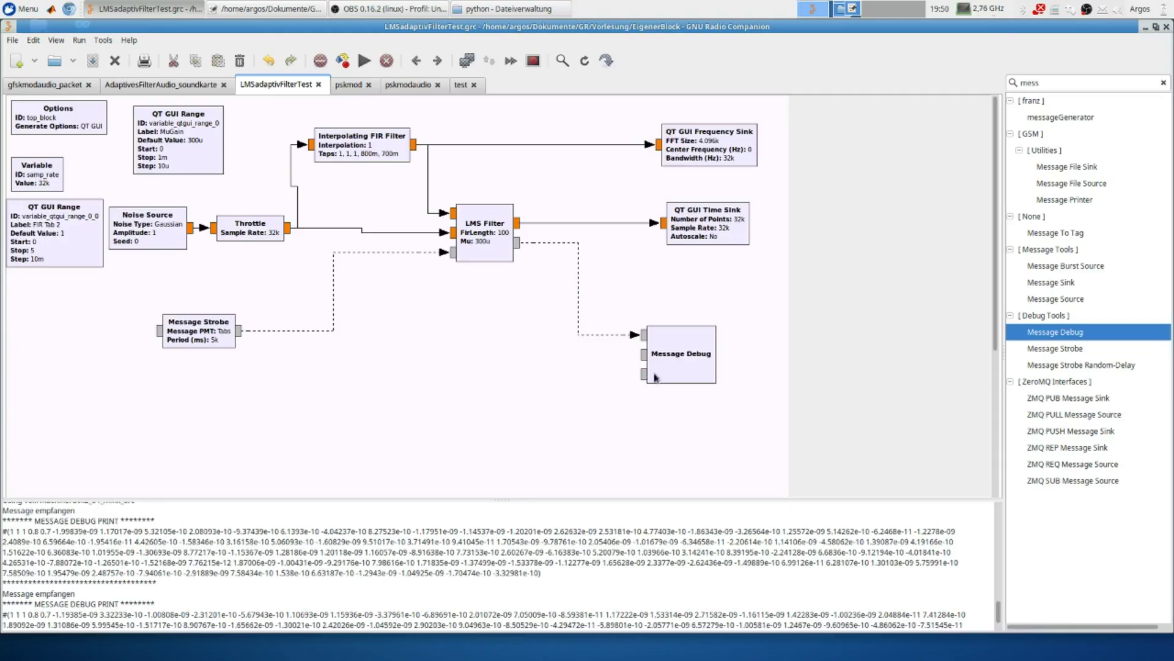
Move the Message Debug and Message Strobe blocks up closer to the LMS Filter, and check the Message Strobe's properties without changing them.
left_click_drag(672, 366, 719, 321)
left_click(480, 295)
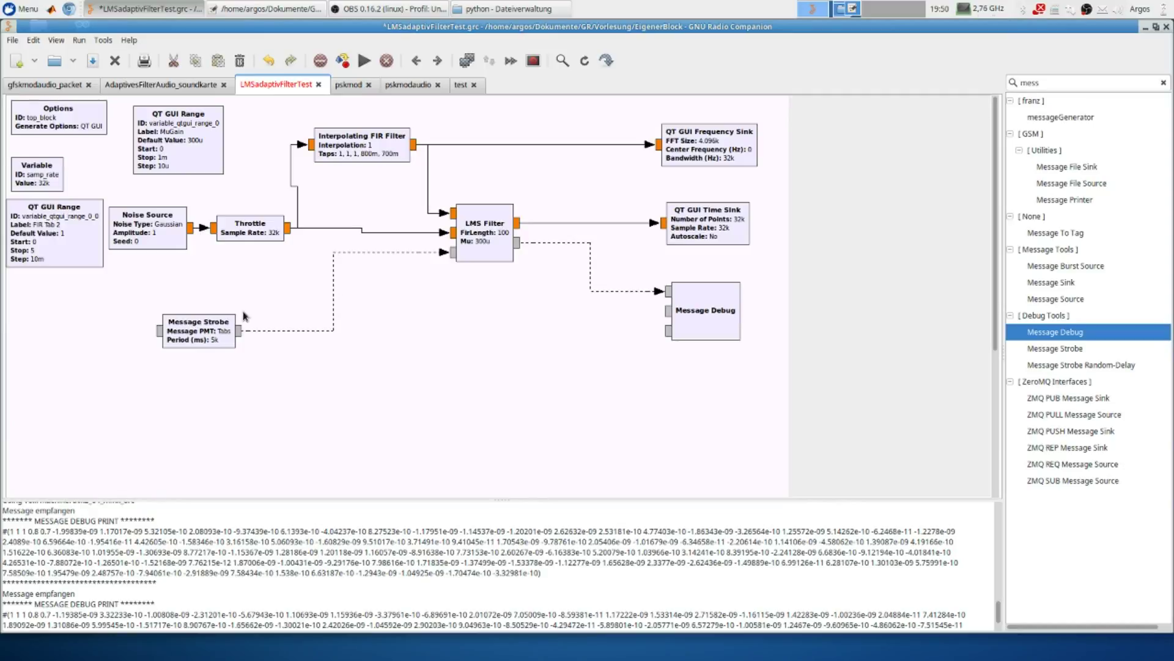
double_click(222, 329)
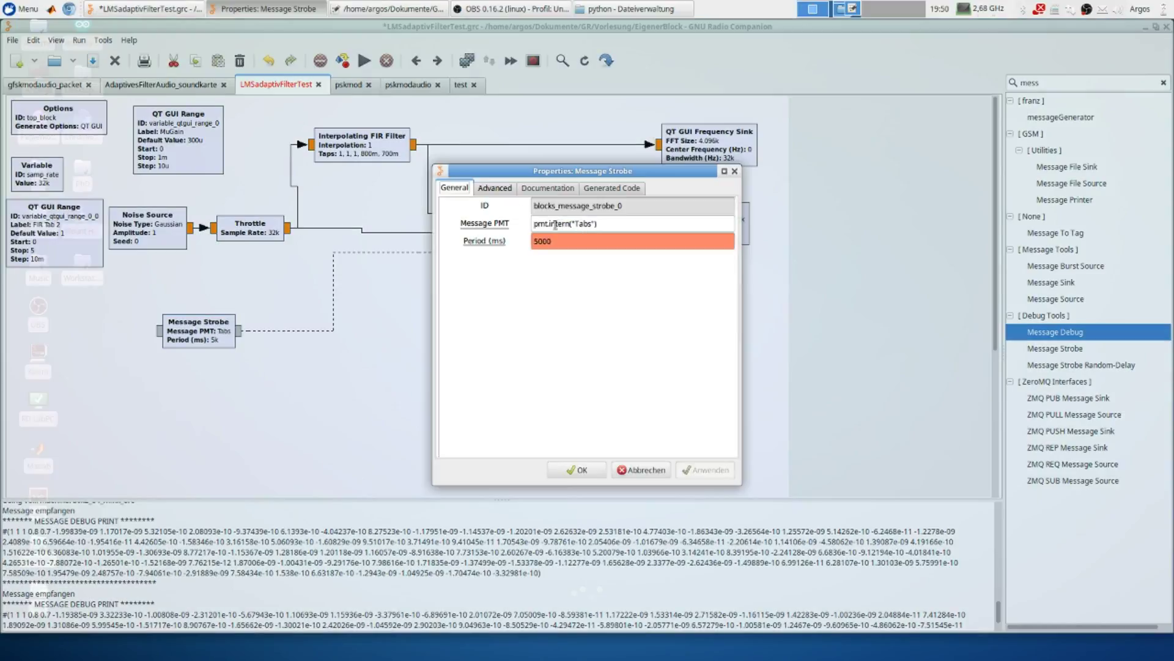
left_click(617, 465)
left_click(488, 243)
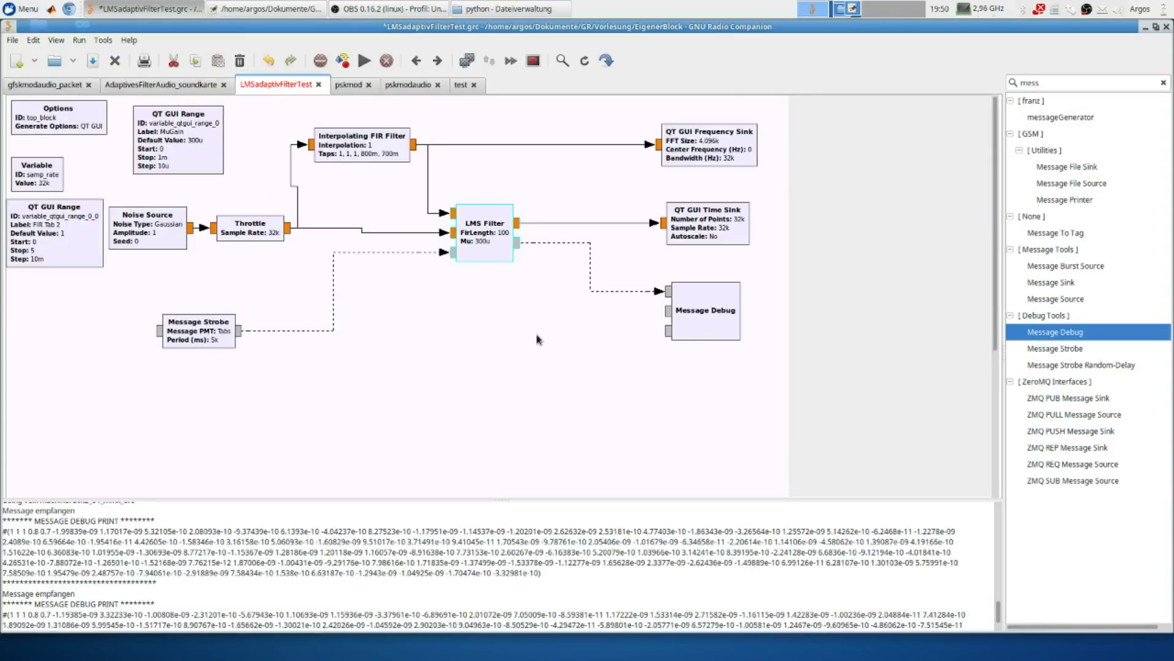
left_click(511, 319)
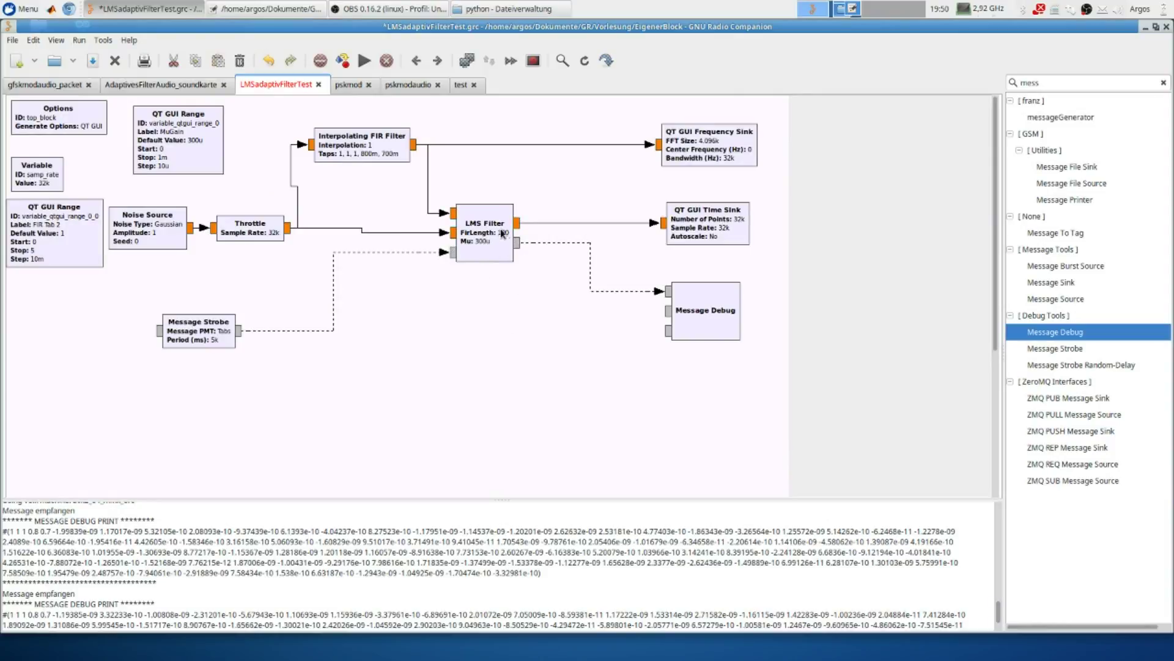
left_click_drag(208, 339, 215, 297)
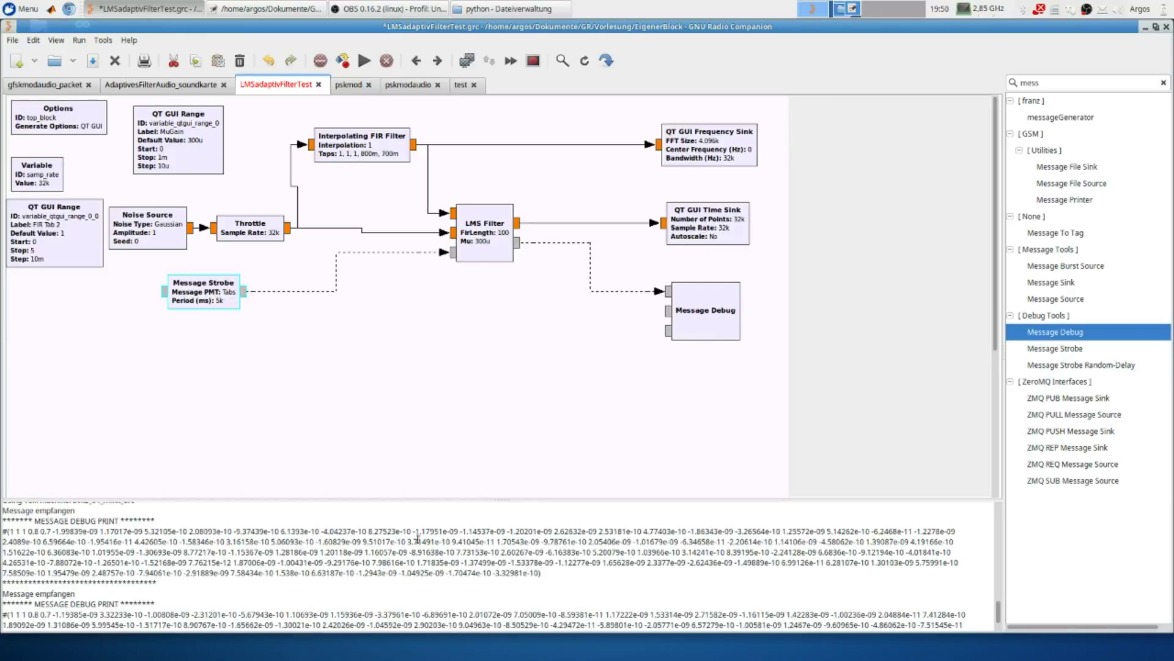
Compare the coefficients in the printed debug message with the taps set in the Interpolating FIR Filter's properties.
left_click_drag(9, 528, 551, 580)
left_click(550, 579)
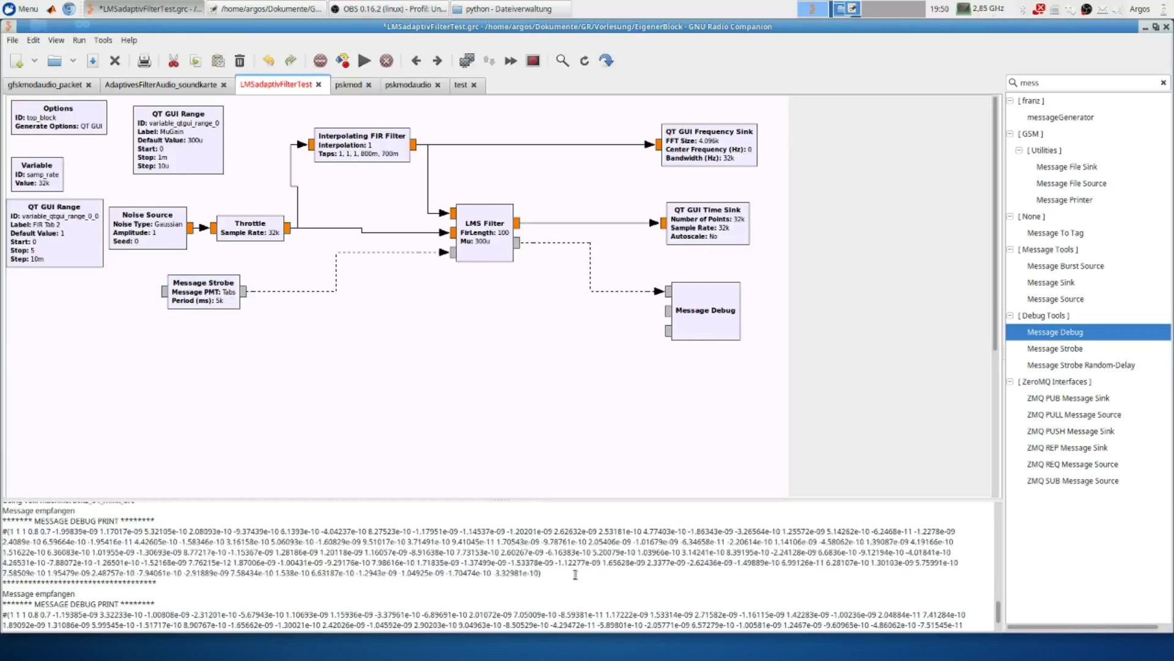
double_click(346, 158)
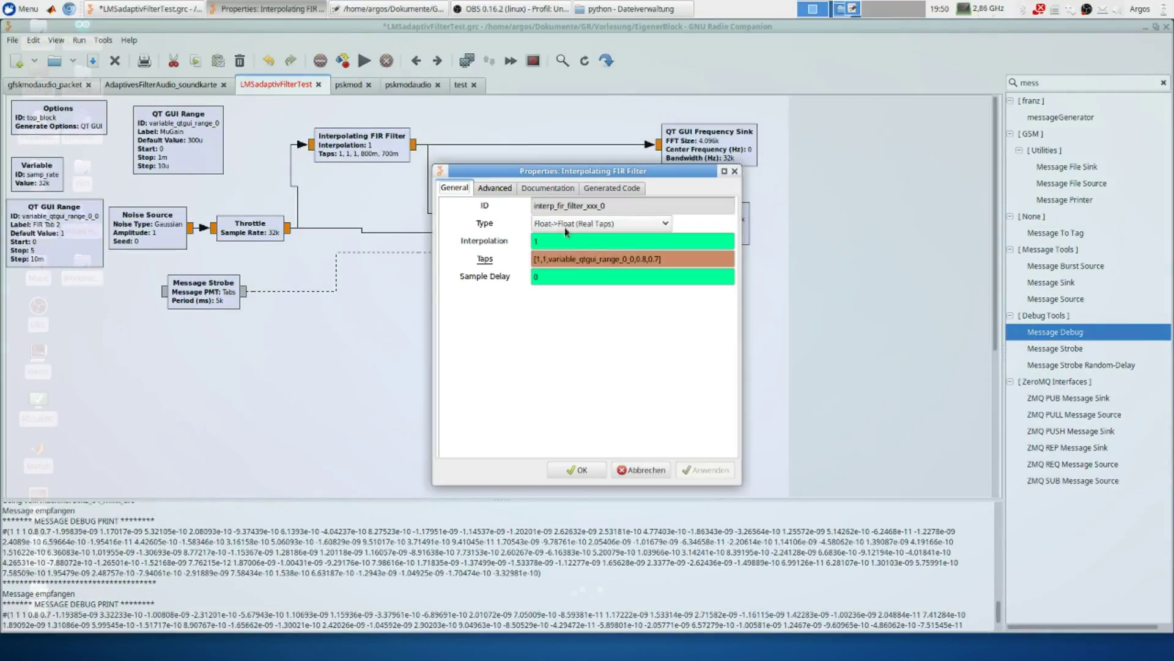
left_click(734, 172)
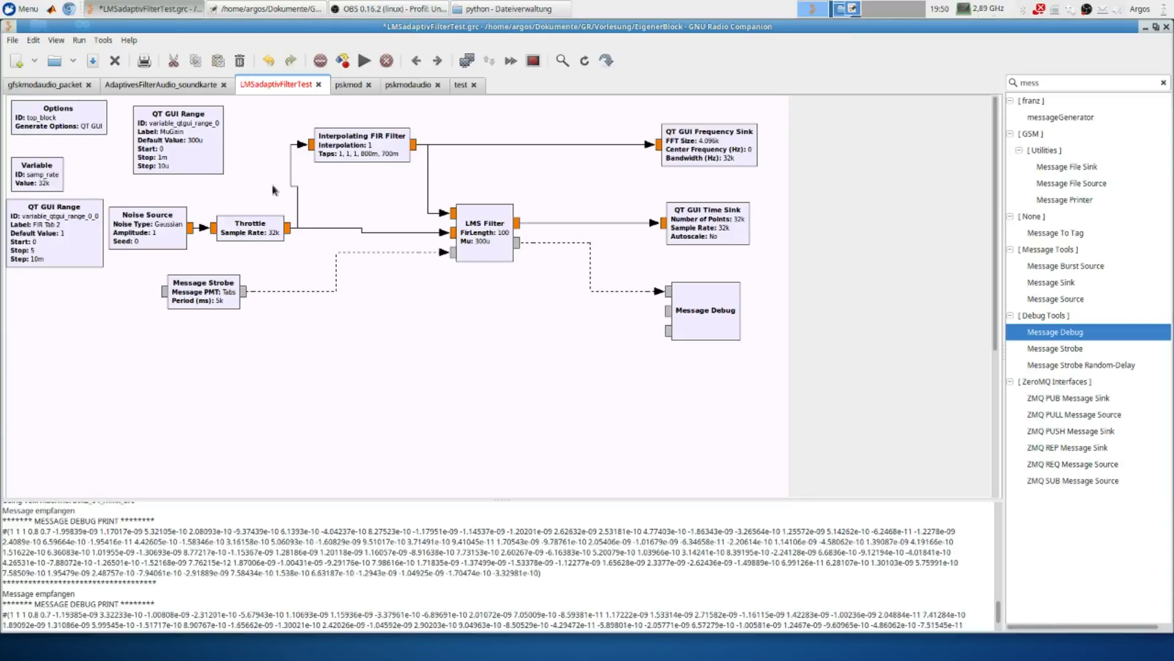
Run the flowgraph, view its plots in the maximized window, and return to the flowgraph editor.
left_click(364, 60)
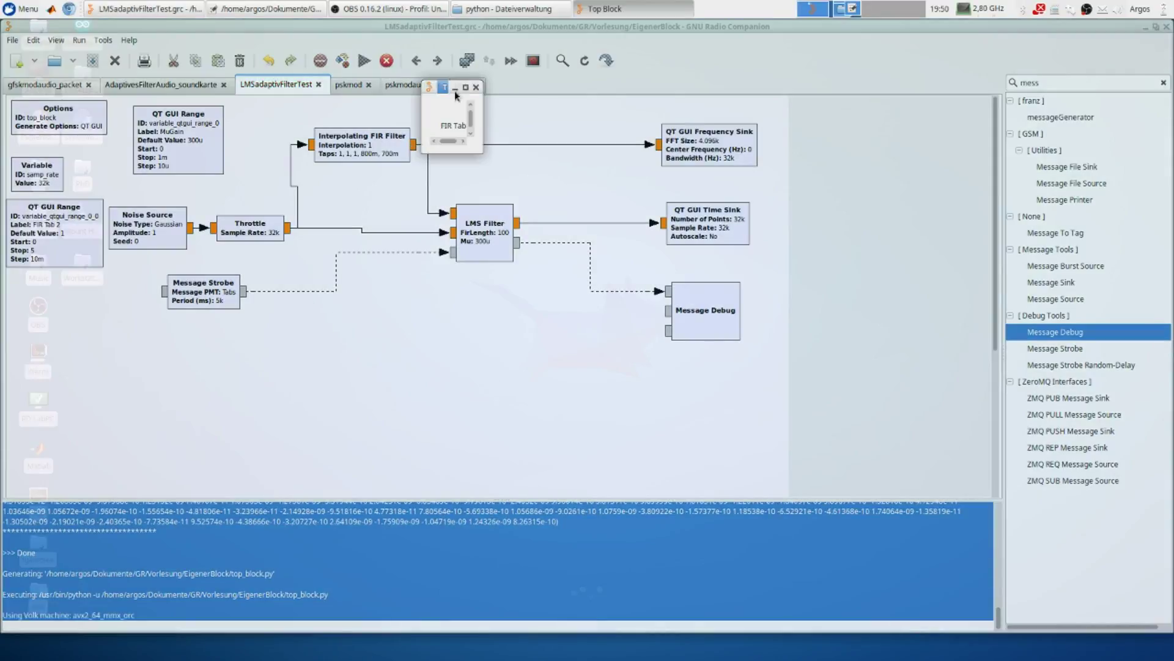
left_click(465, 88)
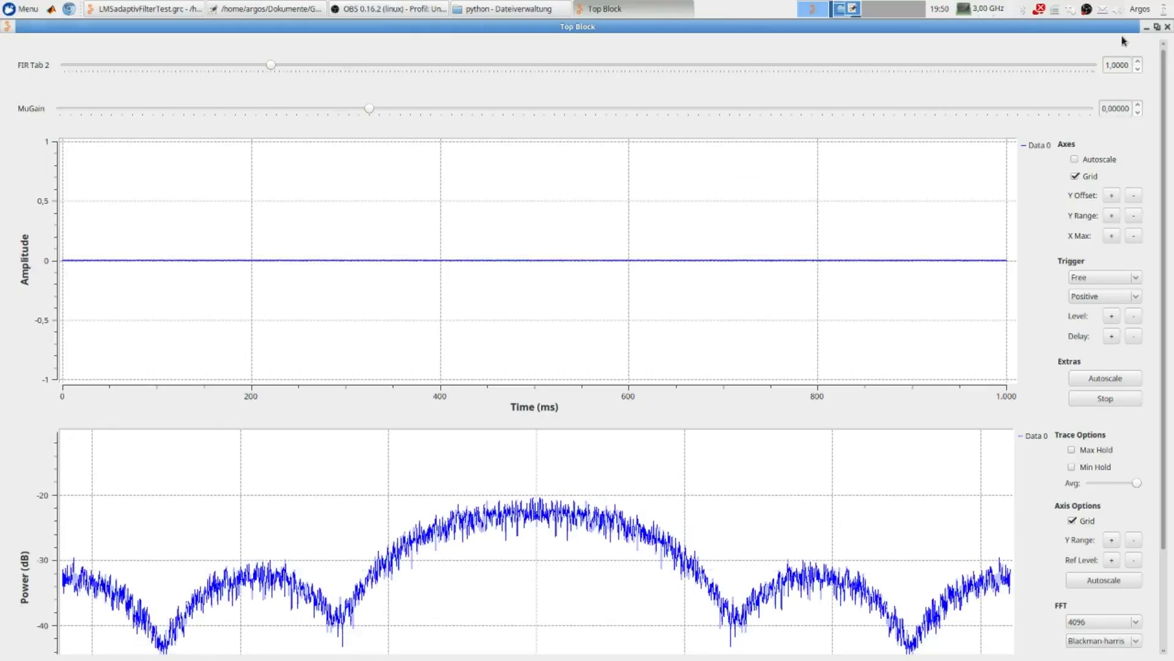
left_click(1146, 28)
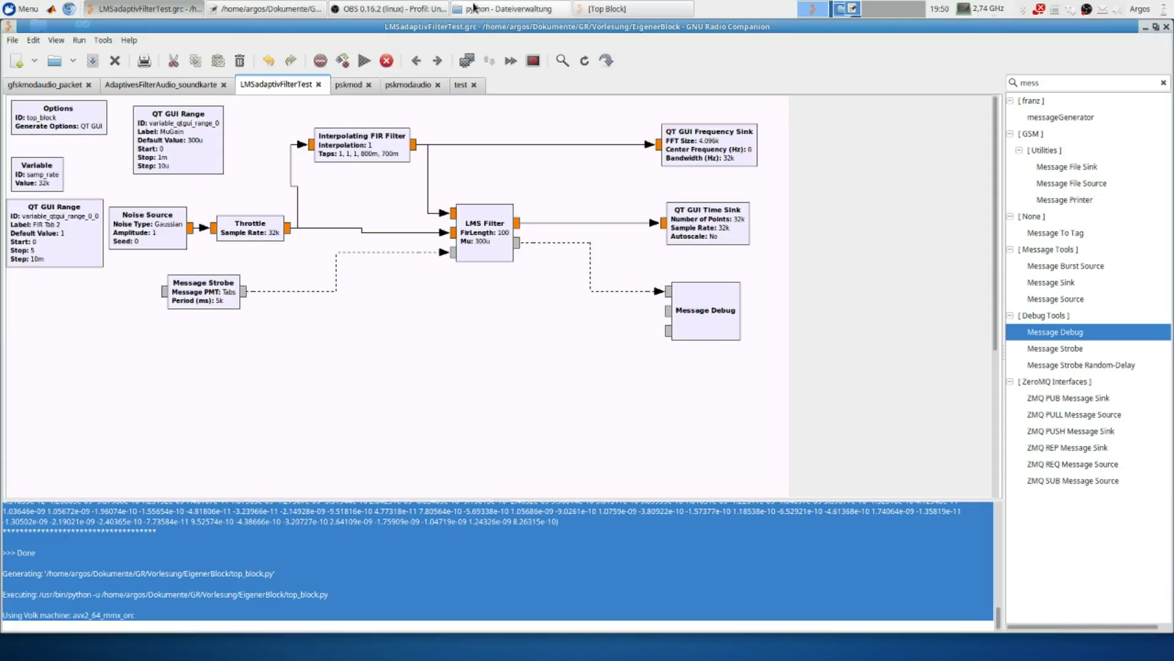
left_click(602, 9)
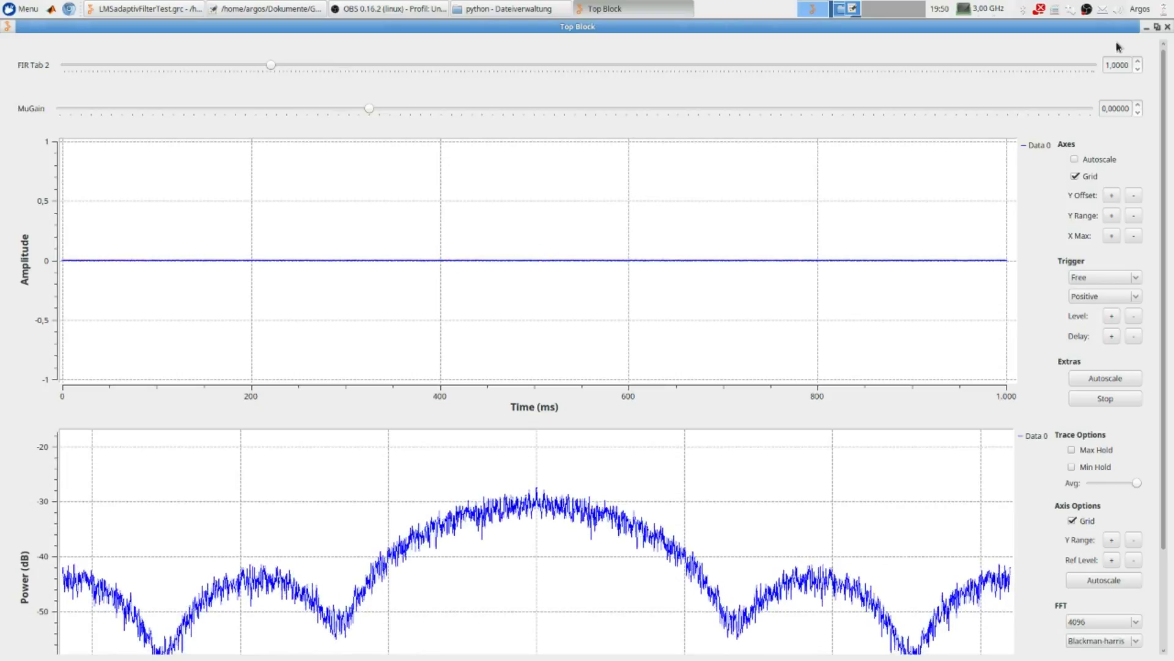
left_click(1146, 28)
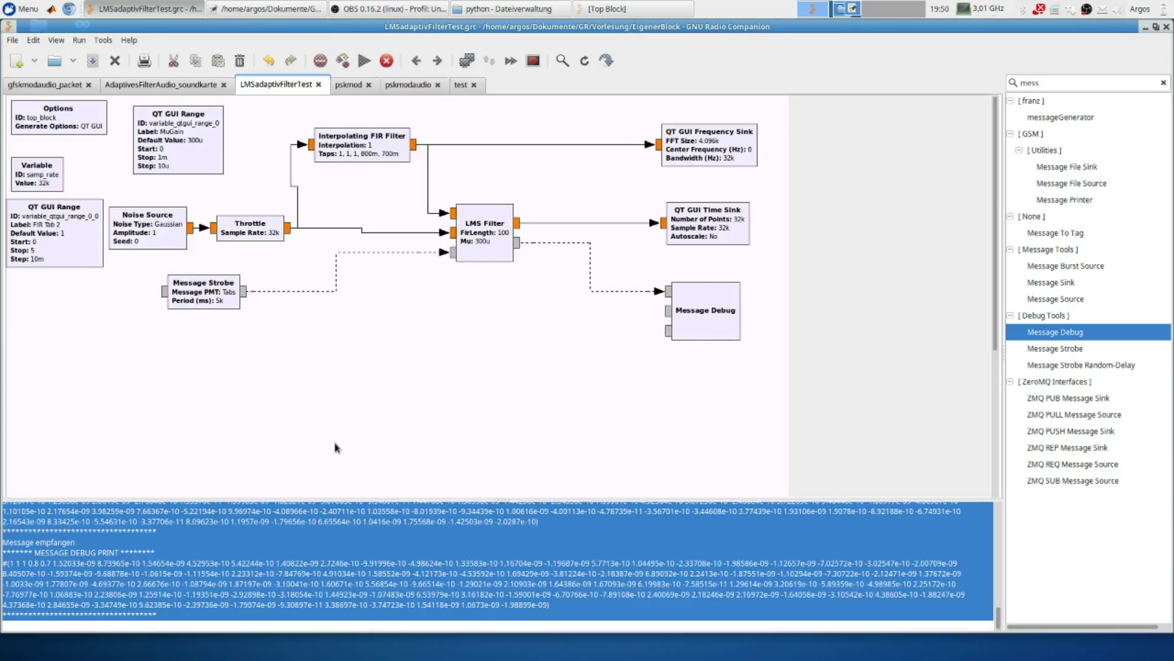
Examine the leading and remaining LMS coefficients in the newly printed debug messages, and stop the flowgraph.
left_click(50, 563)
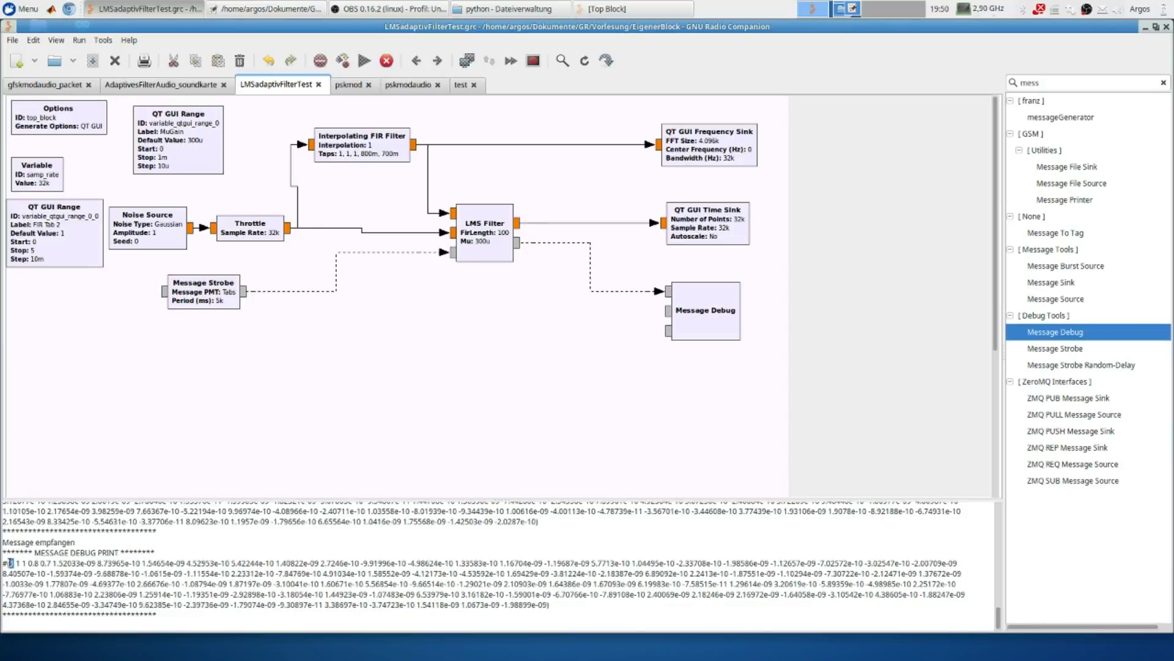
left_click(23, 564)
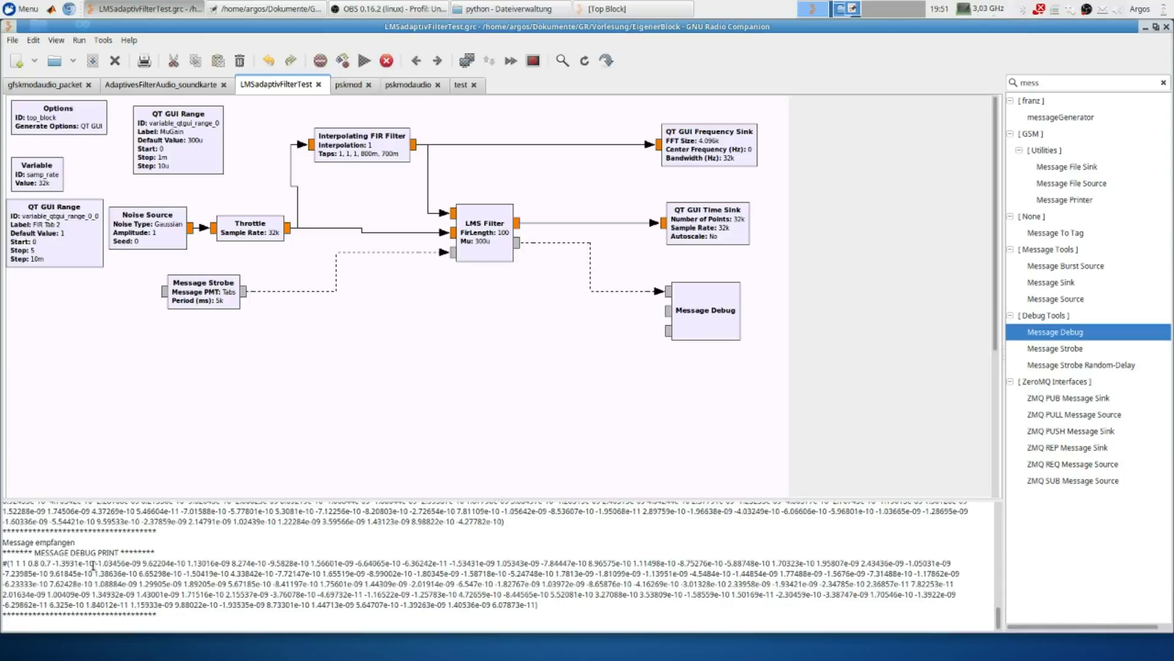
left_click_drag(80, 563, 575, 600)
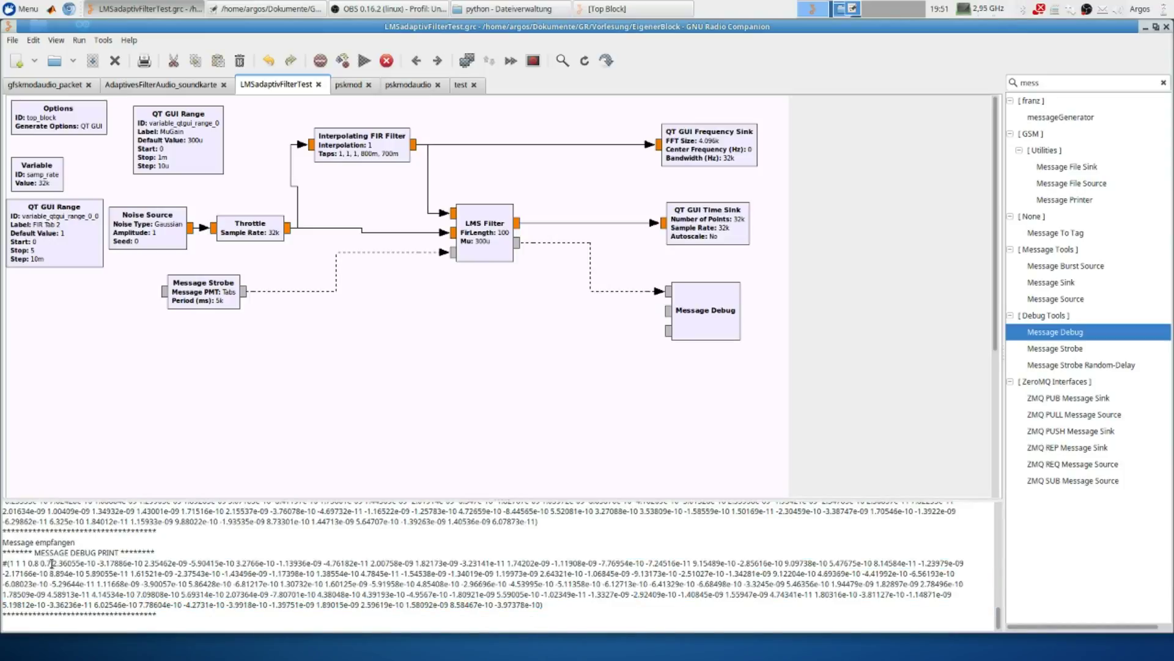
key("F7")
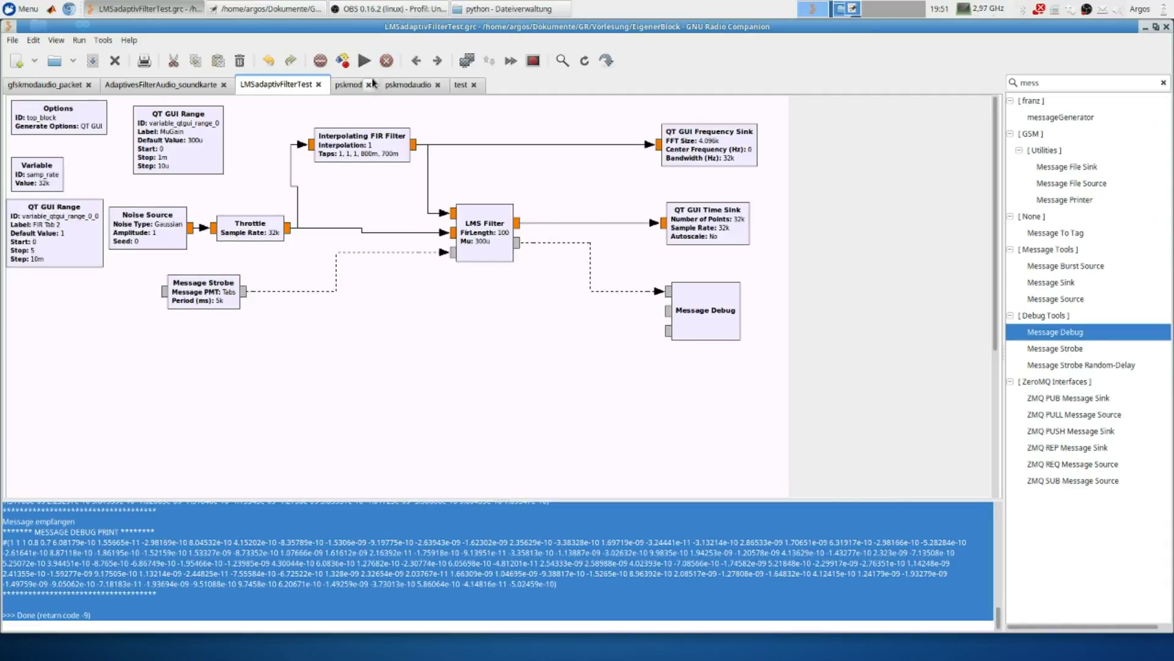
Run the flowgraph again with MuGain lowered to 0.00001 and FIR Tab 2 raised to 3.88, and return to the editor.
left_click(365, 60)
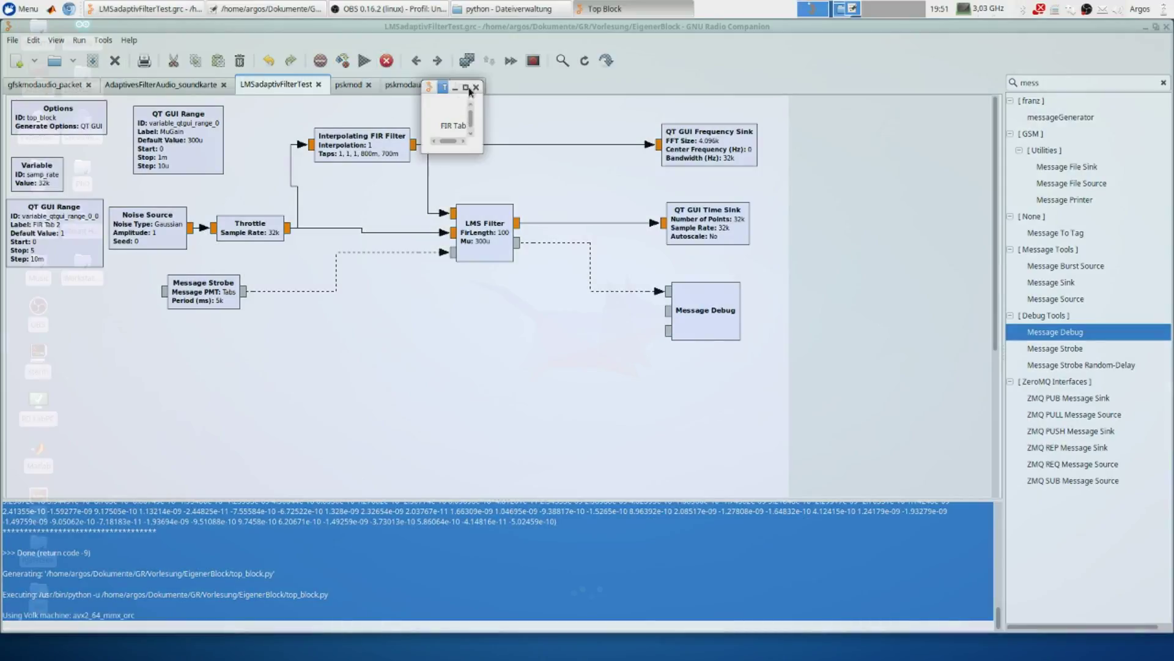
left_click(466, 88)
left_click_drag(367, 108, 71, 111)
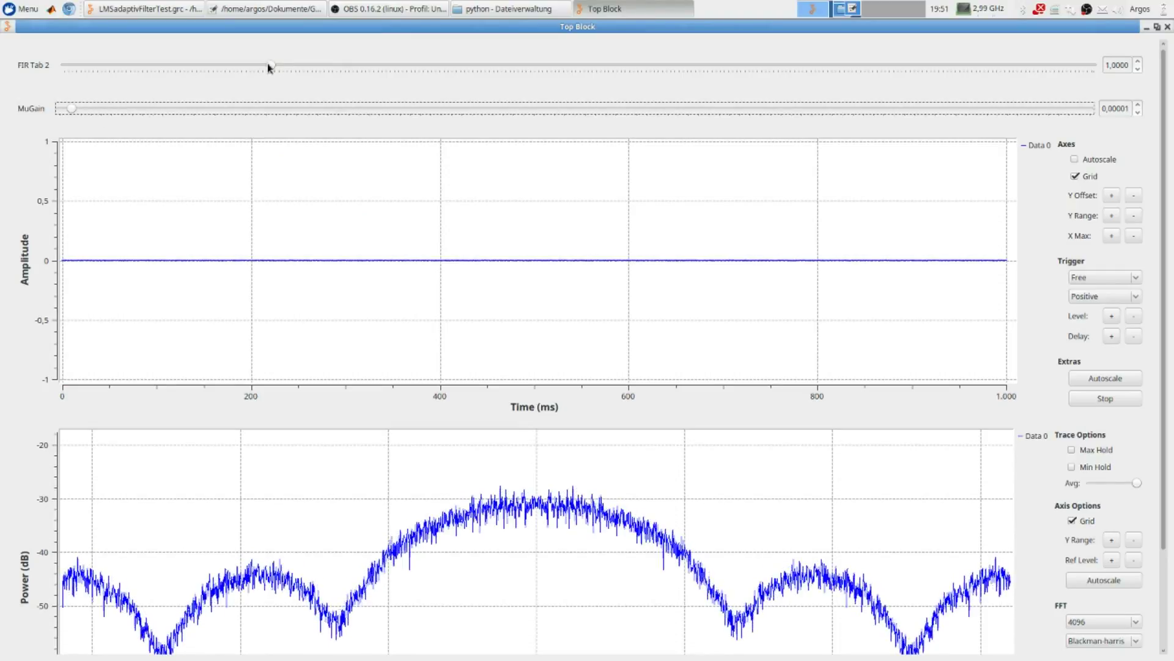
left_click_drag(269, 65, 863, 66)
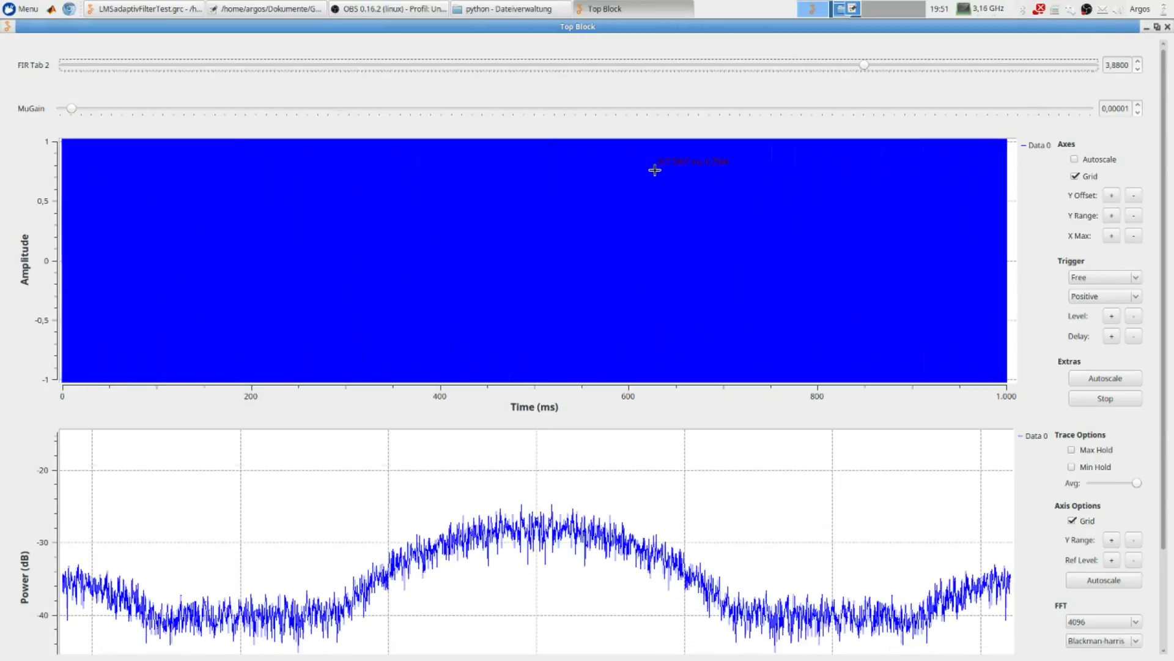
left_click(1146, 27)
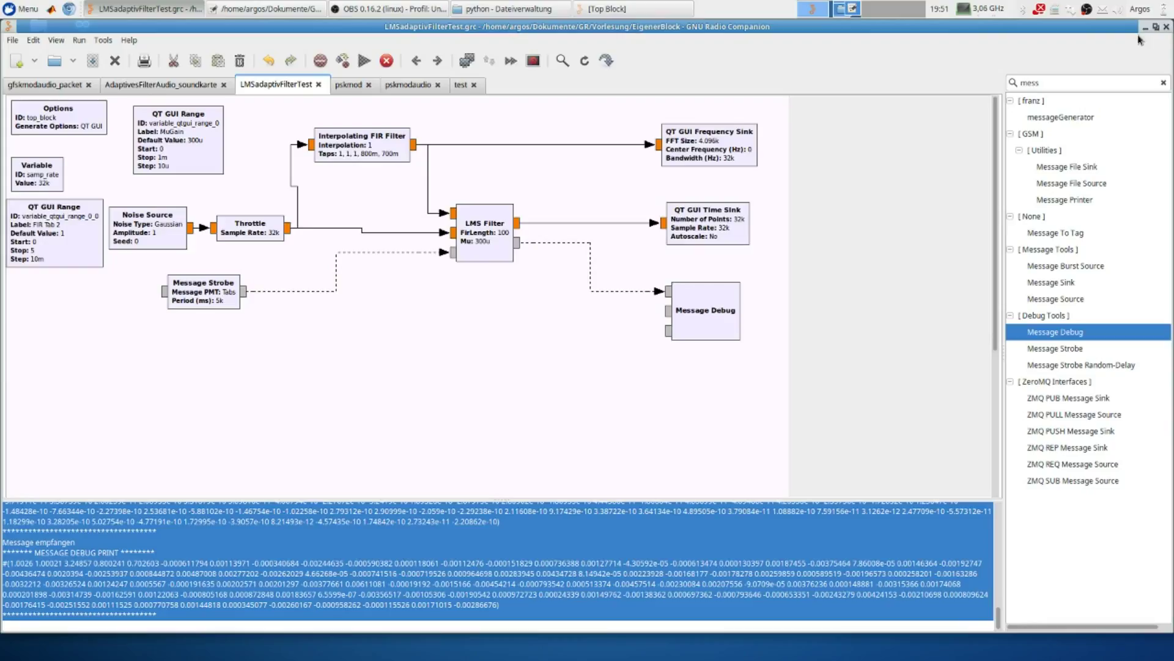
Enlarge the console area and follow how the leading coefficients change across the printed debug messages.
left_click(138, 556)
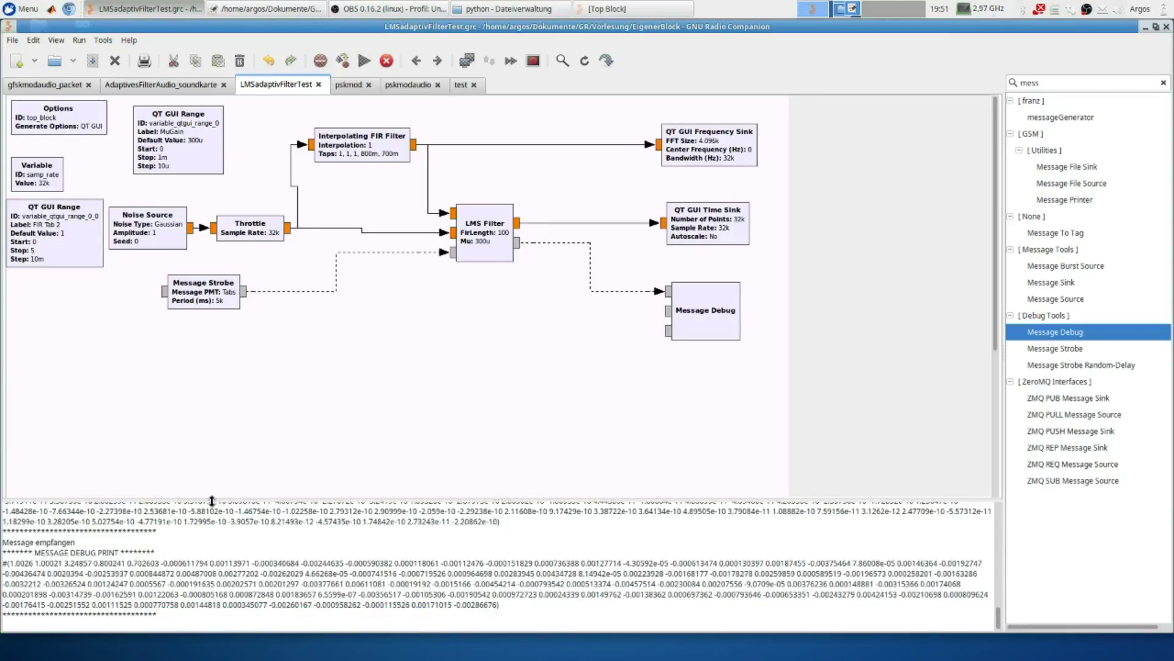
left_click_drag(212, 500, 211, 387)
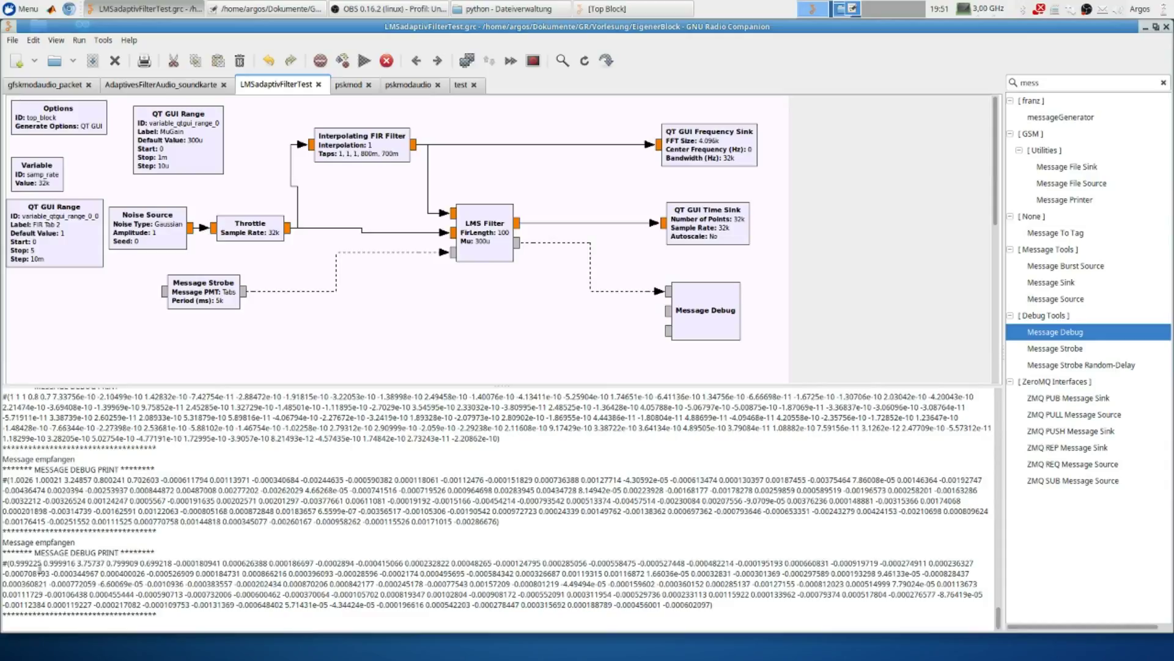
left_click_drag(22, 564, 69, 566)
left_click(107, 567)
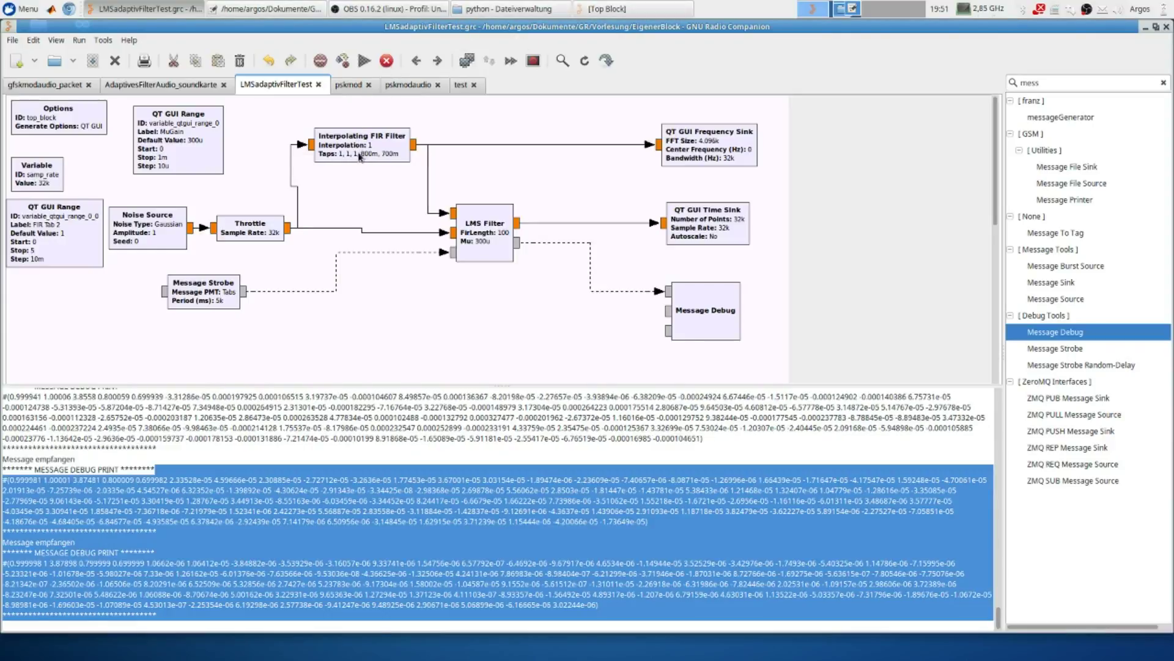
Lower FIR Tab 2 to 1.85 in the running flowgraph's window and return to the editor.
left_click(606, 8)
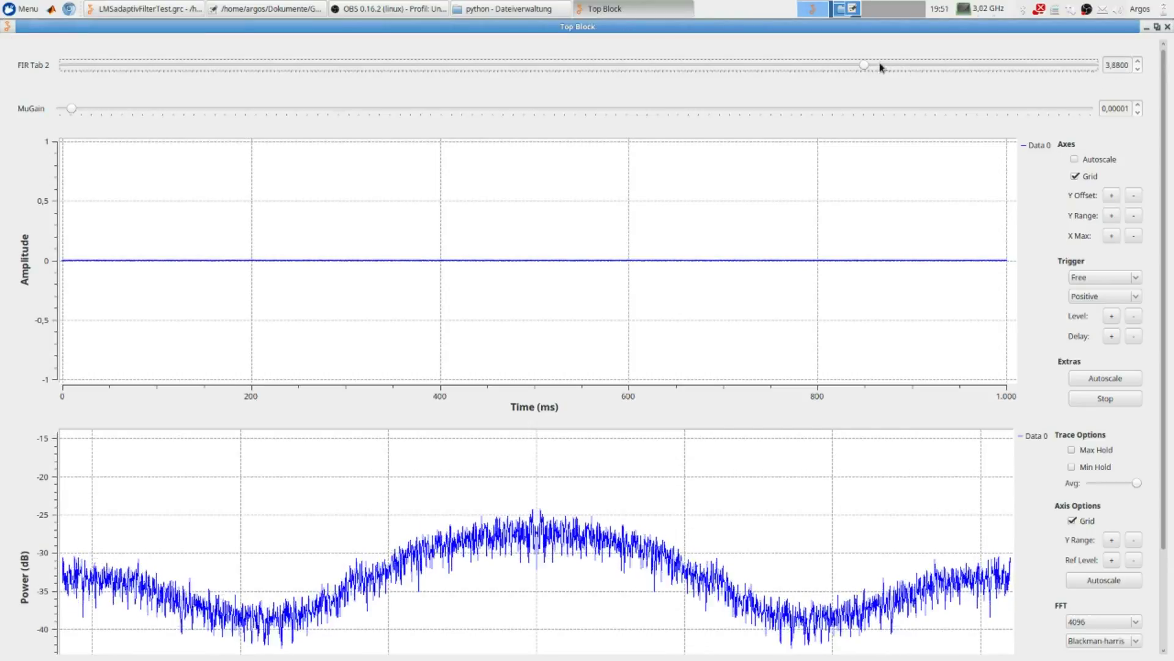
left_click_drag(865, 66, 434, 66)
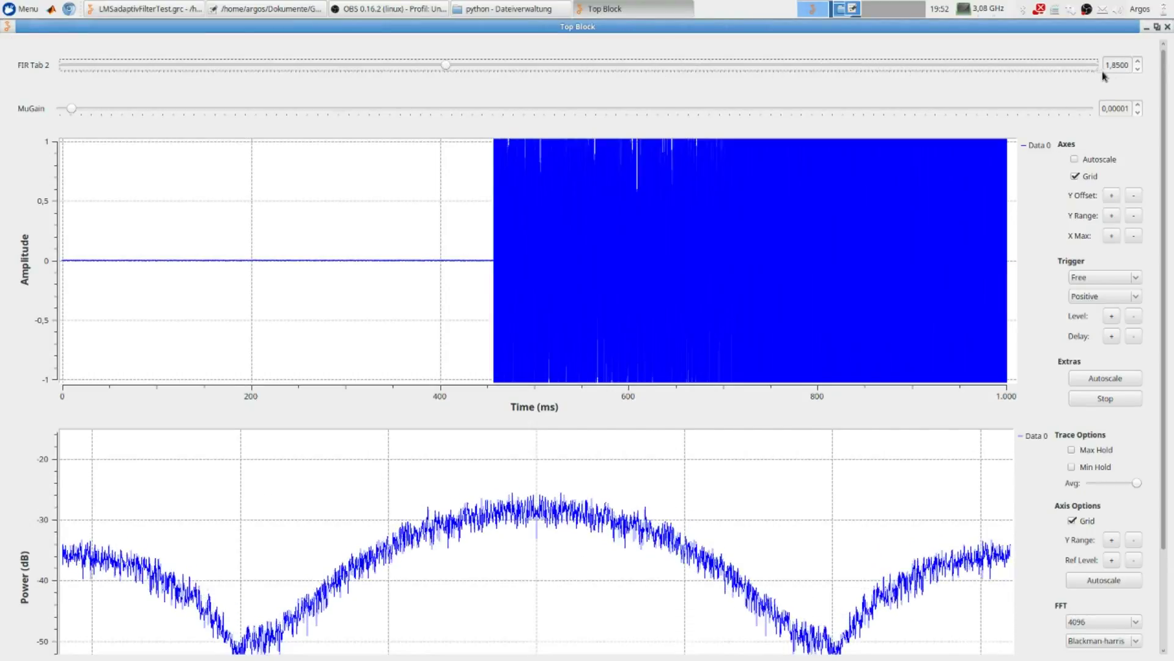
left_click(1145, 28)
Examine how the third coefficient in successive printed debug messages adapts to the new FIR Tab 2 value.
left_click(86, 558)
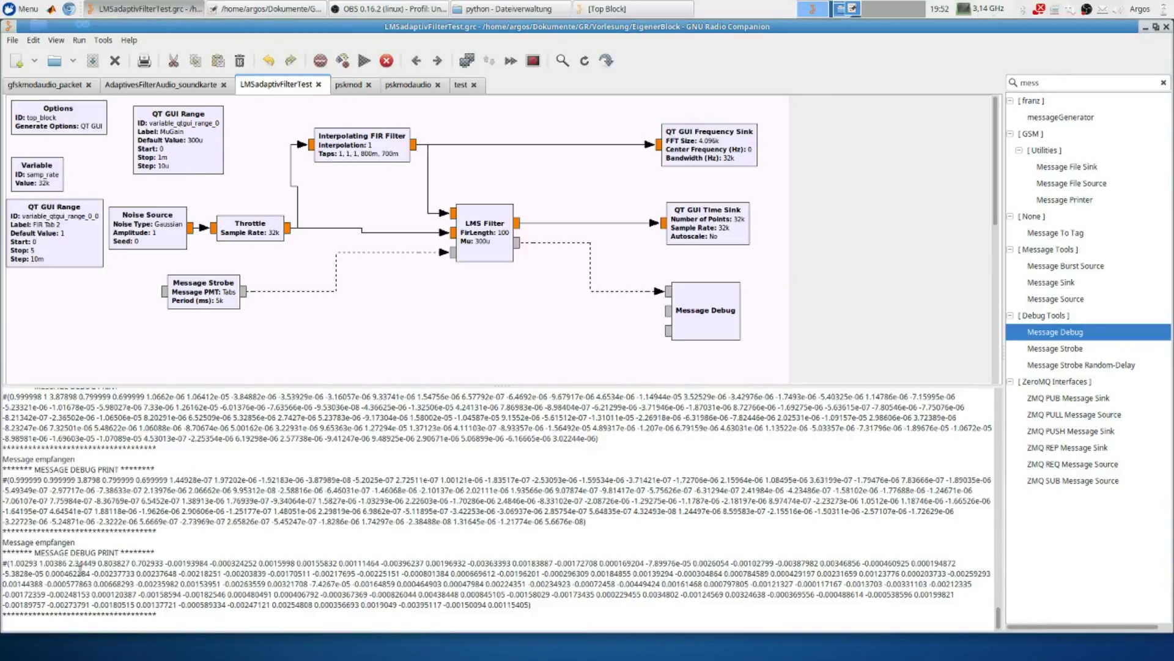
left_click_drag(88, 563, 79, 566)
left_click(71, 574)
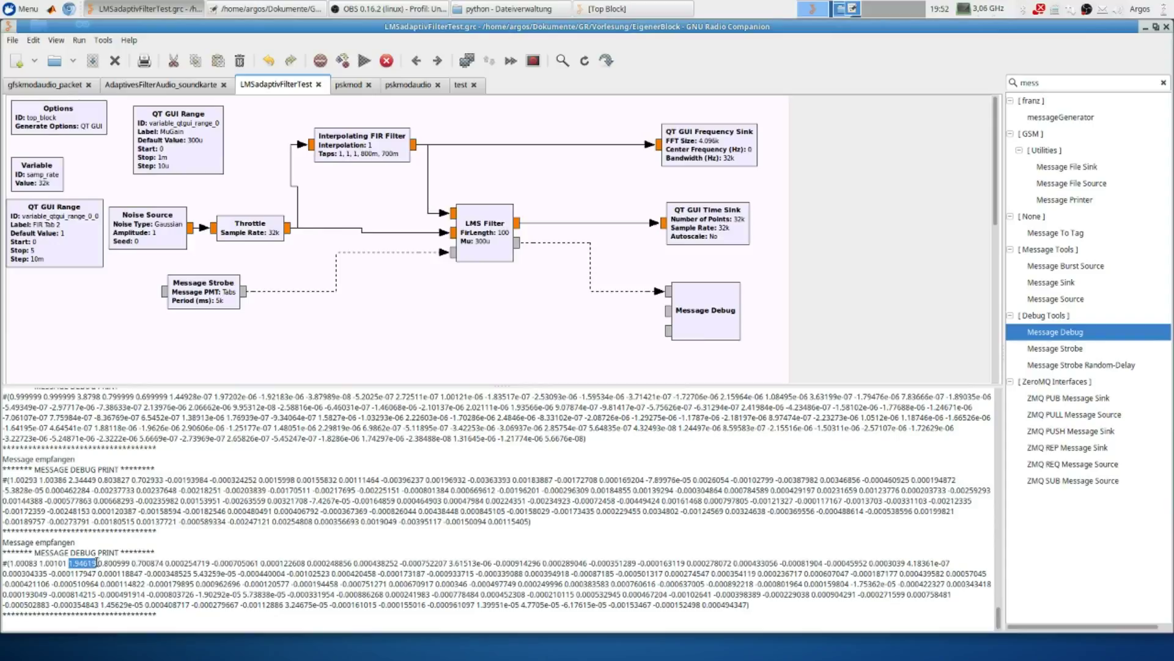
left_click(95, 566)
left_click_drag(151, 568, 346, 497)
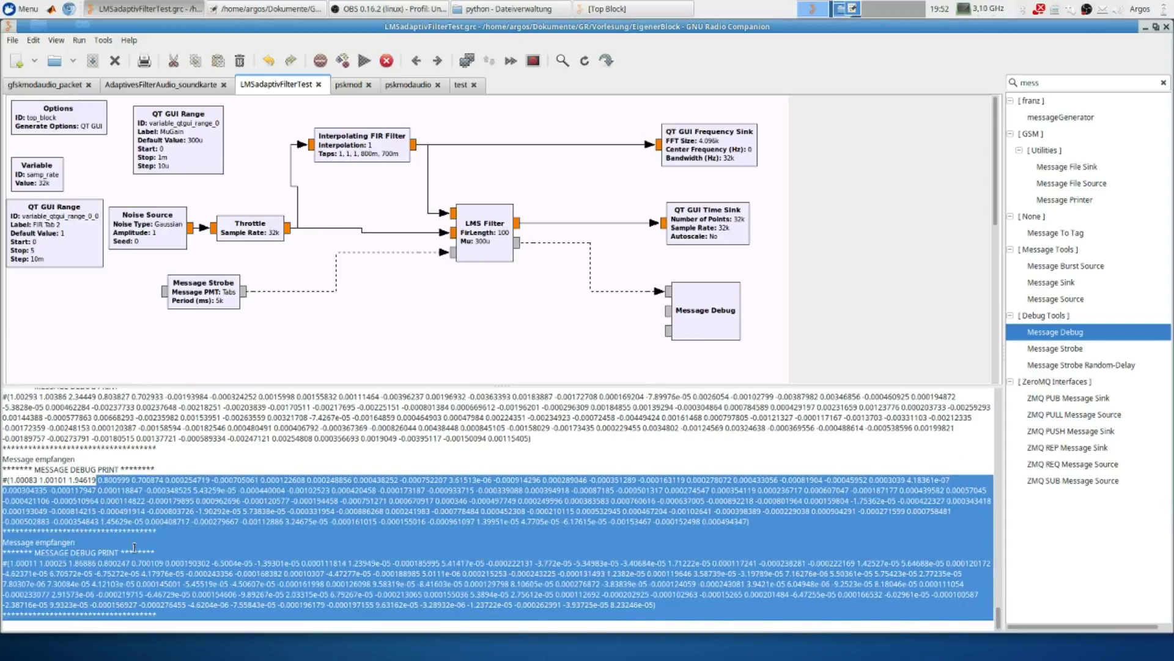
left_click(134, 547)
double_click(83, 563)
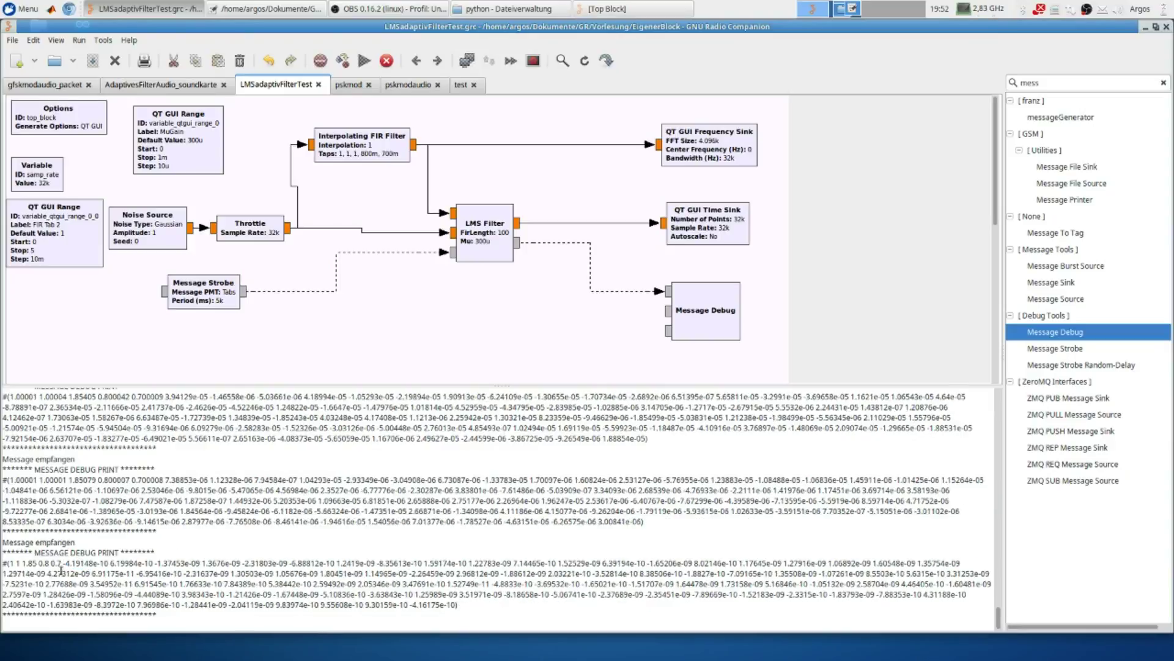
key("ctrl+a")
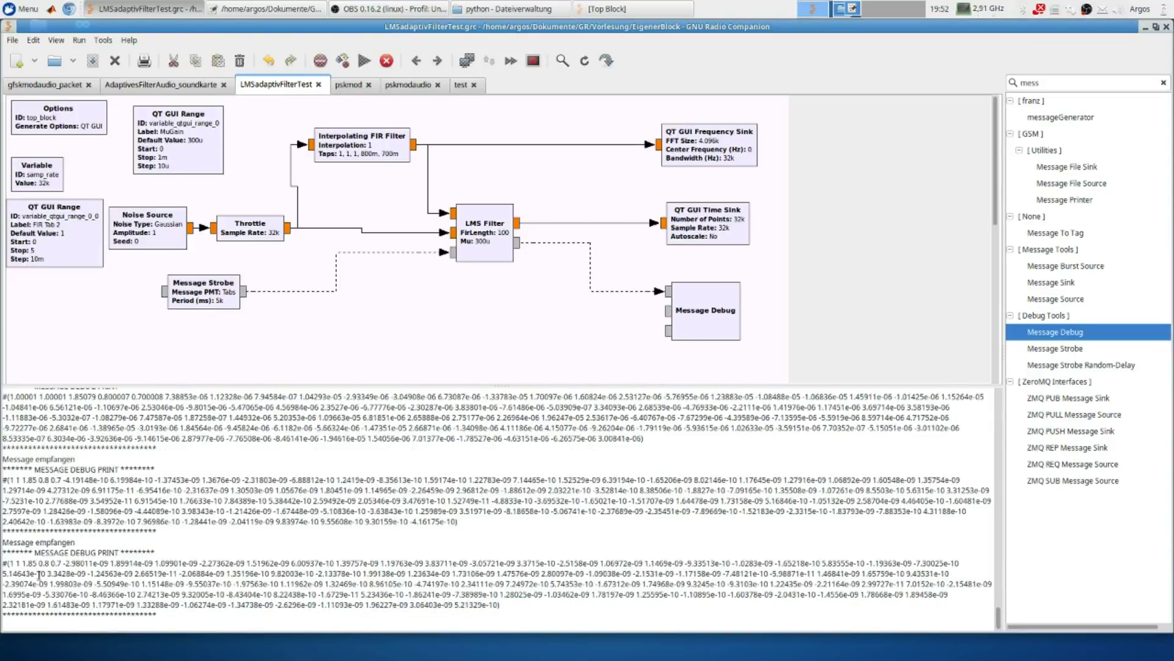